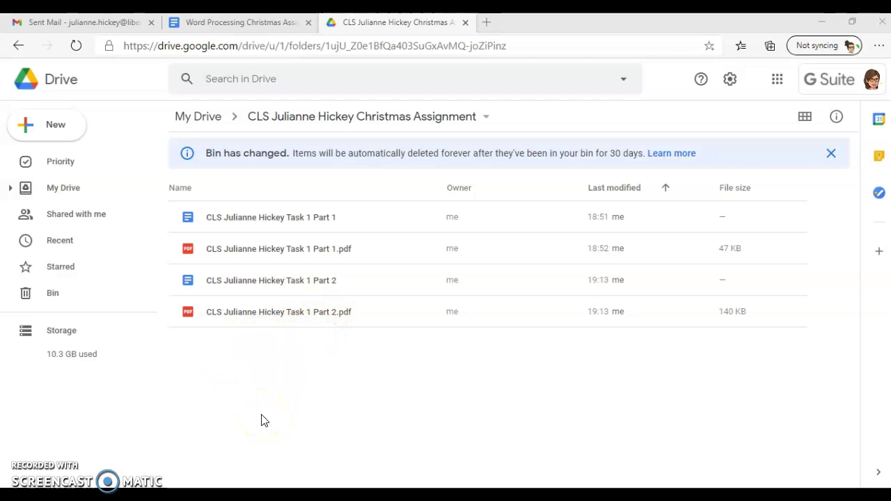
Switch from the Drive folder to the Word Processing Christmas Assignment Brief document
left_click(258, 24)
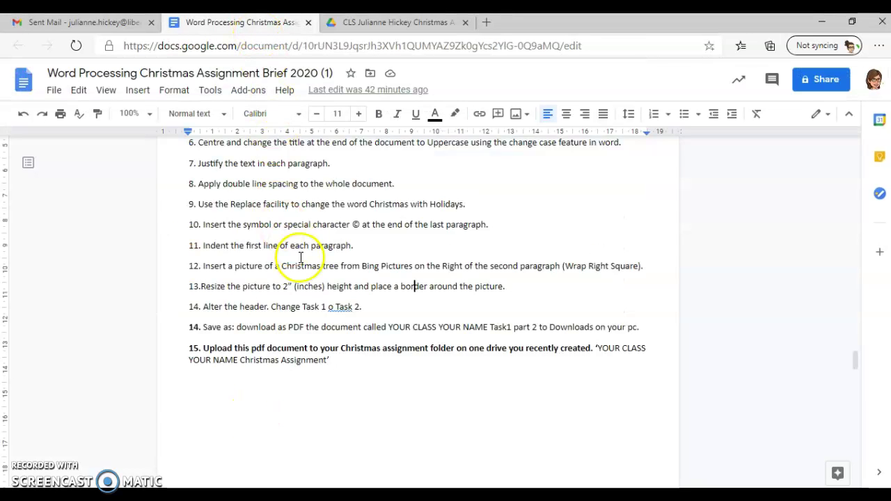
Read the brief's Task 2 flyer instructions, then go back to the Christmas Assignment Drive folder
scroll(299, 256, "down", 5)
scroll(302, 257, "down", 3)
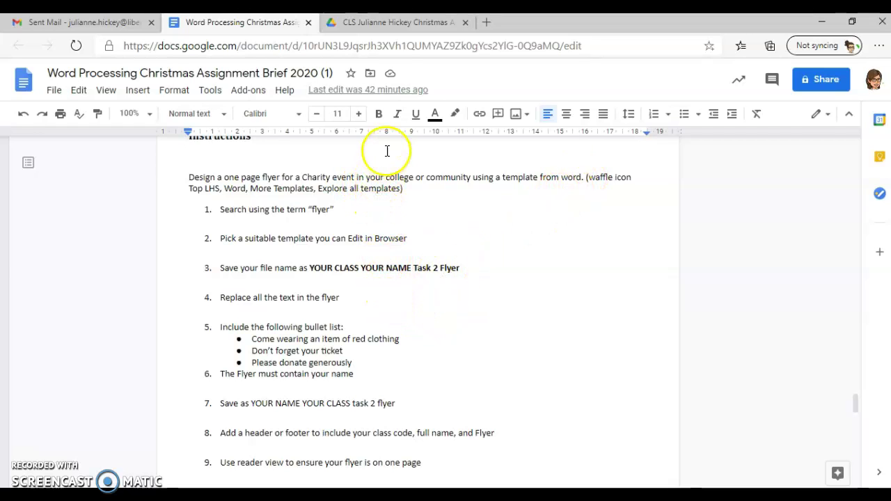
left_click(394, 22)
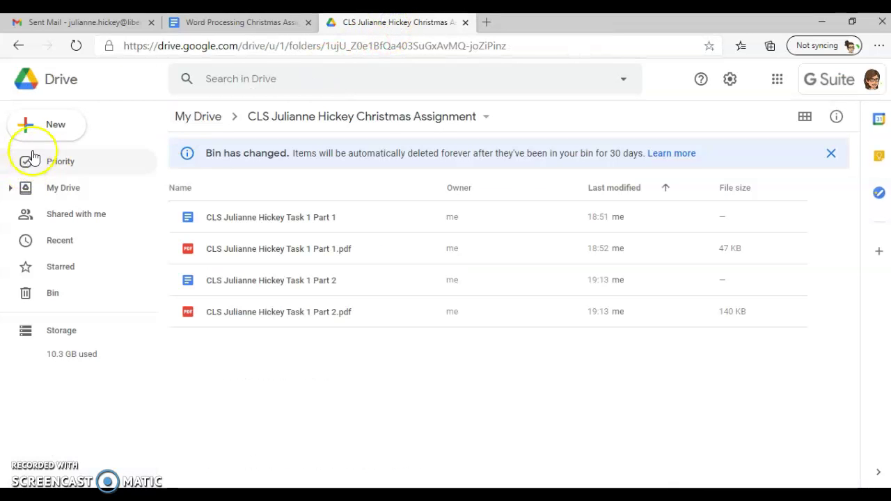
Start a new Google Doc from a template using New > Google Docs > From a template
left_click(53, 125)
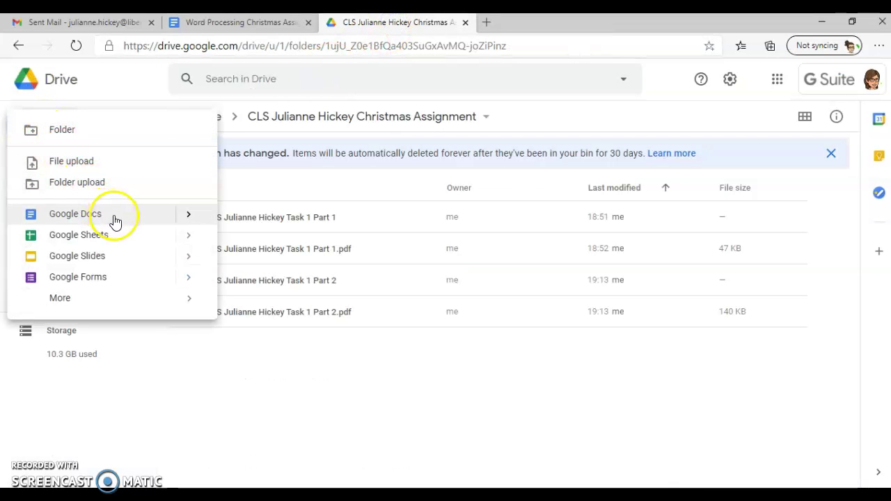
mouse_move(189, 220)
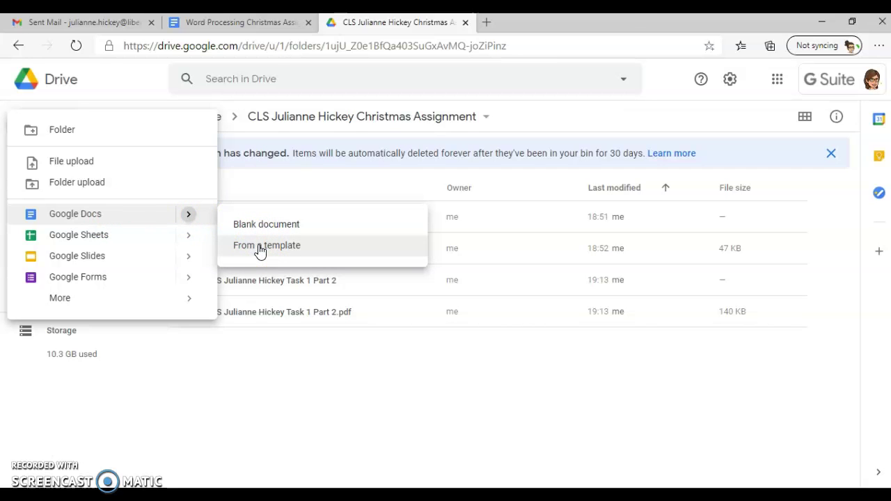
left_click(260, 247)
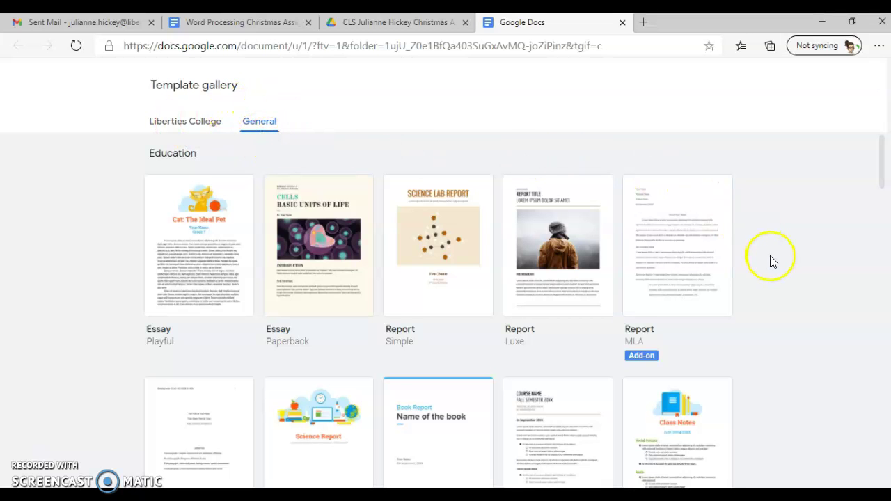
Create a document from the Tropic Project proposal template in the gallery's Work section
scroll(771, 256, "down", 3)
scroll(771, 256, "down", 8)
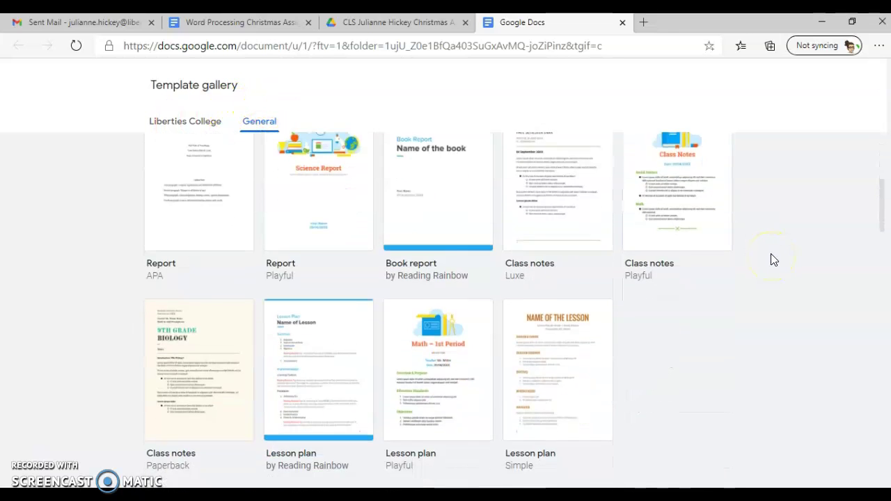
scroll(769, 253, "down", 10)
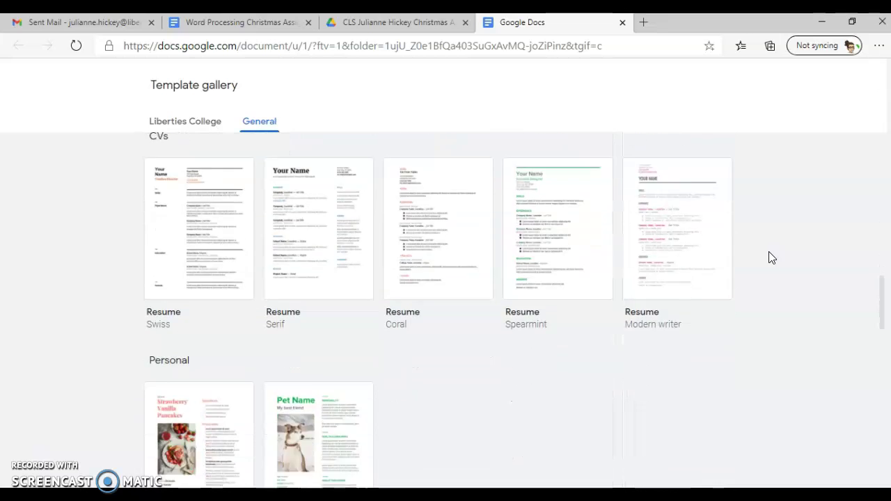
scroll(770, 258, "down", 1)
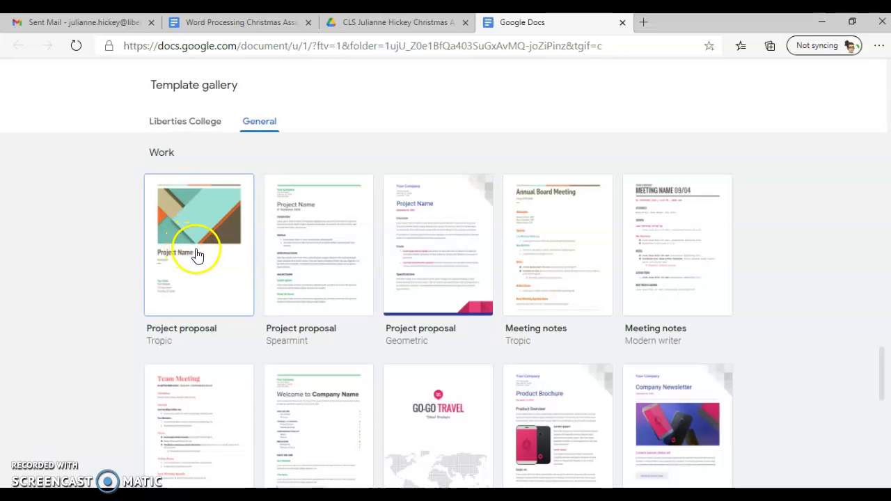
left_click(207, 219)
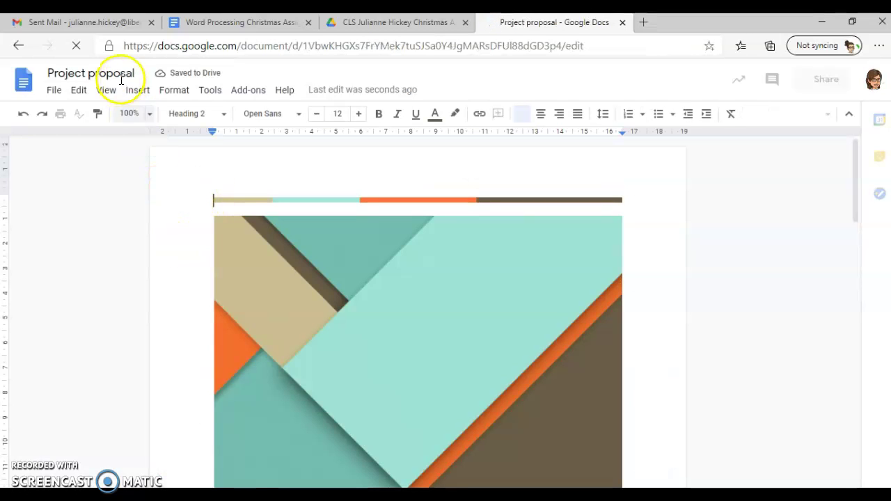
Rename 'Project proposal' to CLS, the student's name and 'Task 2 Flyer'
left_click(229, 23)
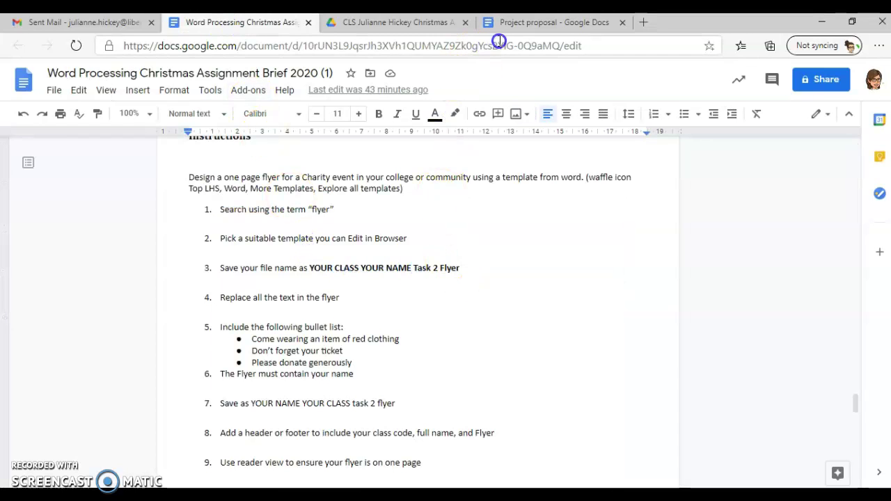
left_click(515, 25)
left_click(64, 73)
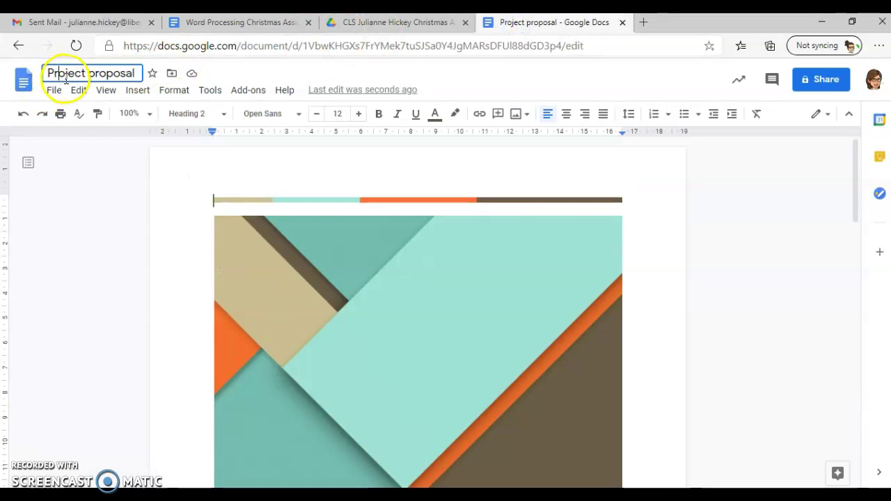
left_click_drag(136, 73, 55, 103)
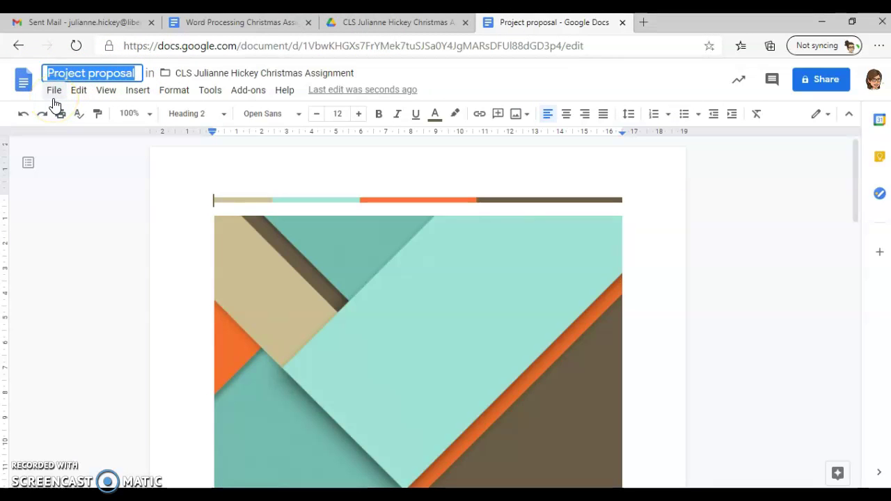
Select the template's geometric header picture
scroll(378, 252, "down", 2)
scroll(370, 251, "up", 1)
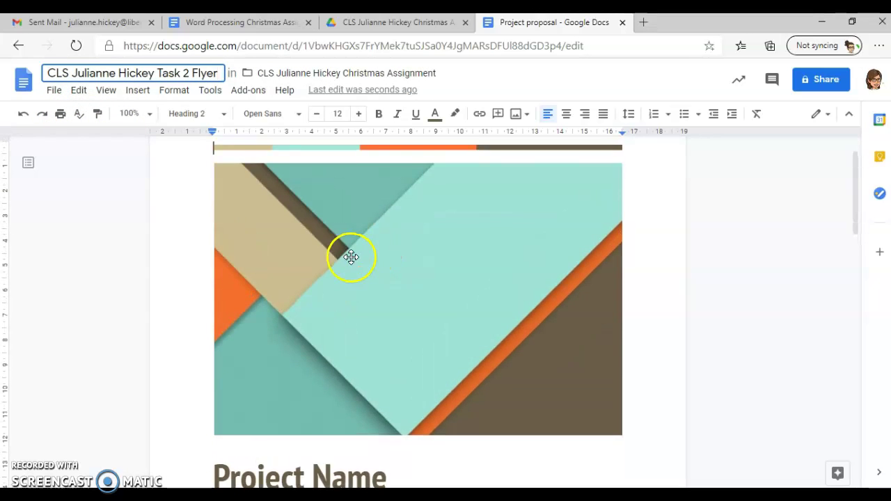
left_click(396, 267)
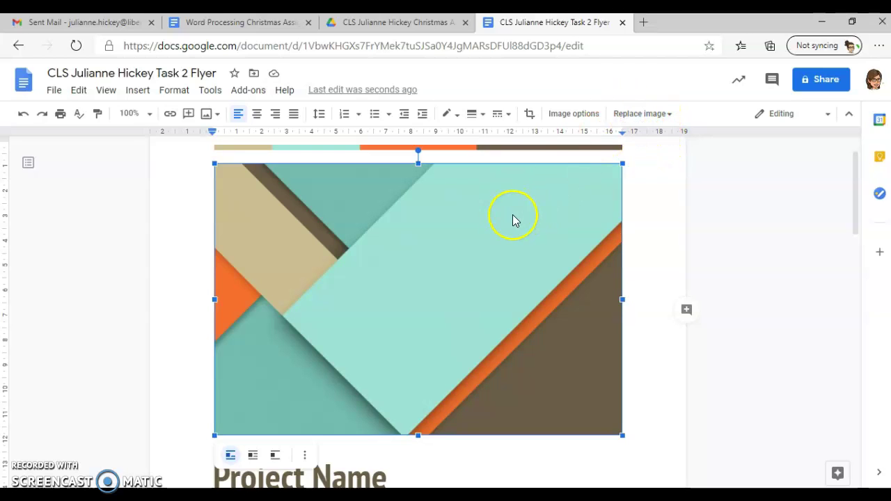
Replace the header picture with a red bauble-in-snow photo found by web-searching 'christmas Ball'
left_click(642, 114)
left_click(660, 158)
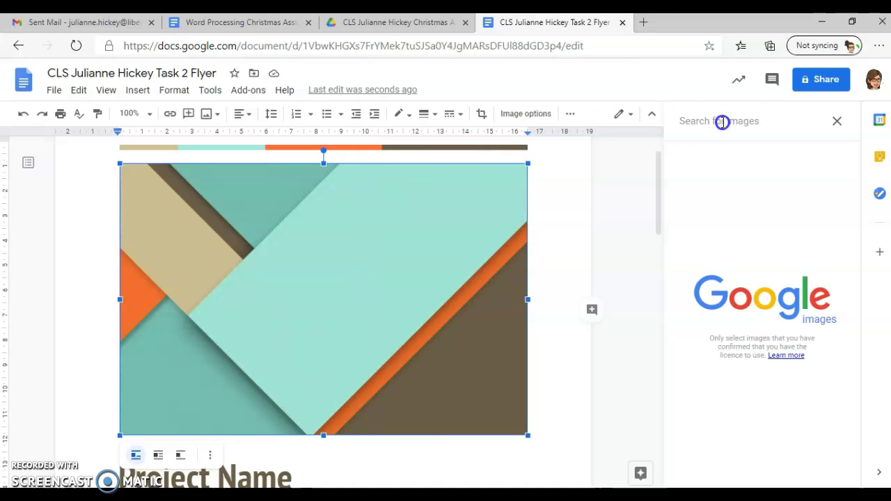
type("christma")
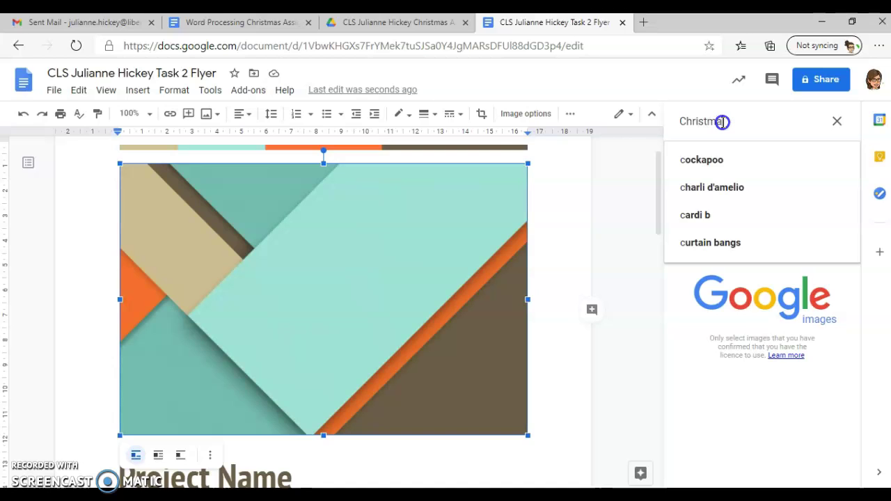
type("s Ball")
key("Return")
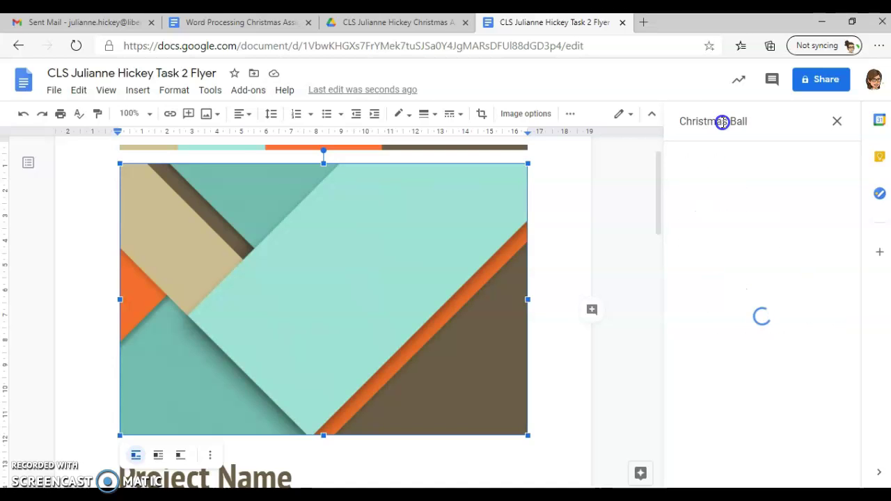
left_click(747, 193)
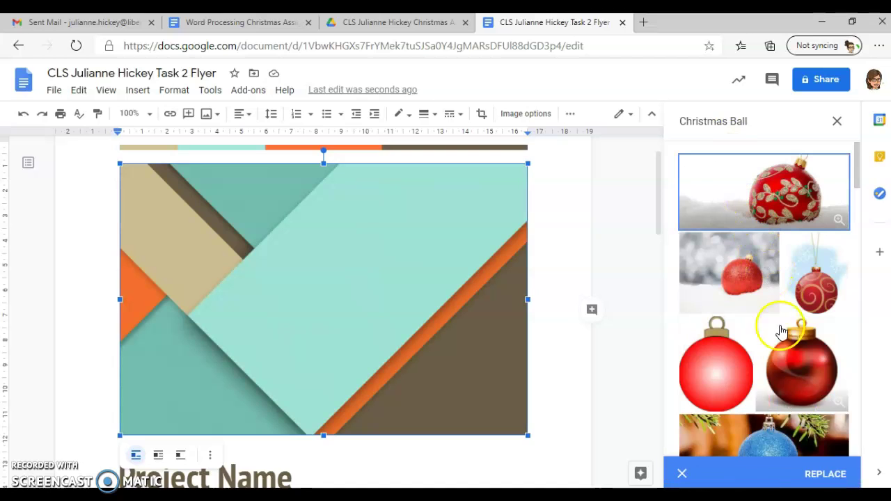
left_click(818, 474)
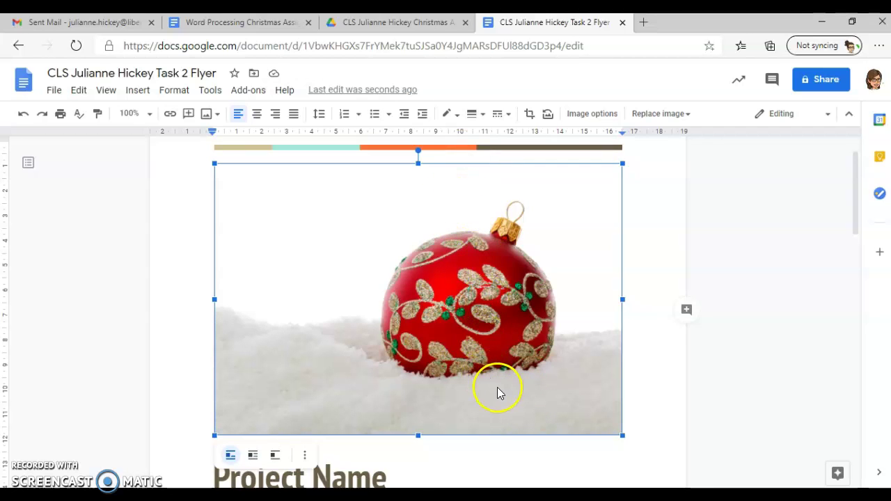
scroll(487, 390, "down", 2)
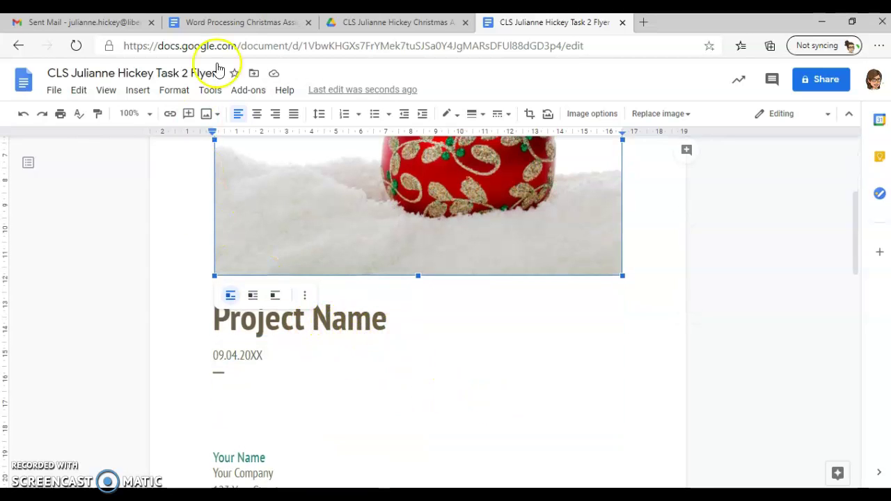
Copy the three required bullet points from the assignment brief
left_click(256, 23)
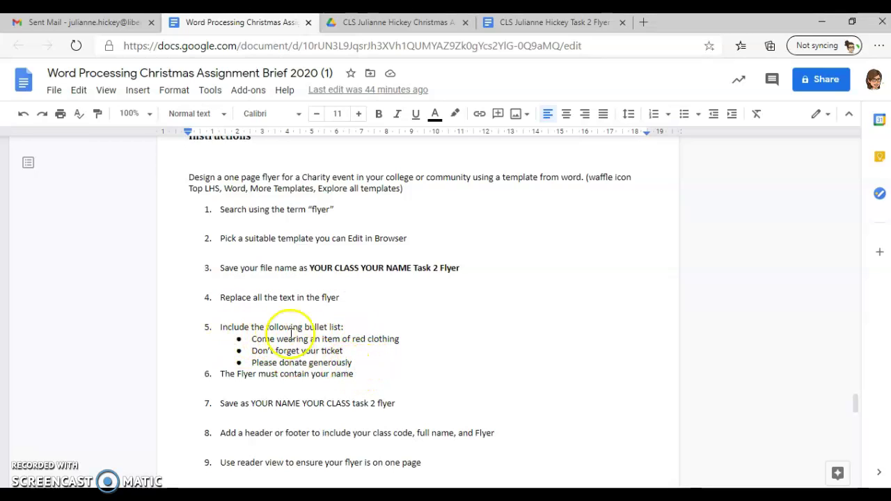
left_click_drag(352, 363, 243, 339)
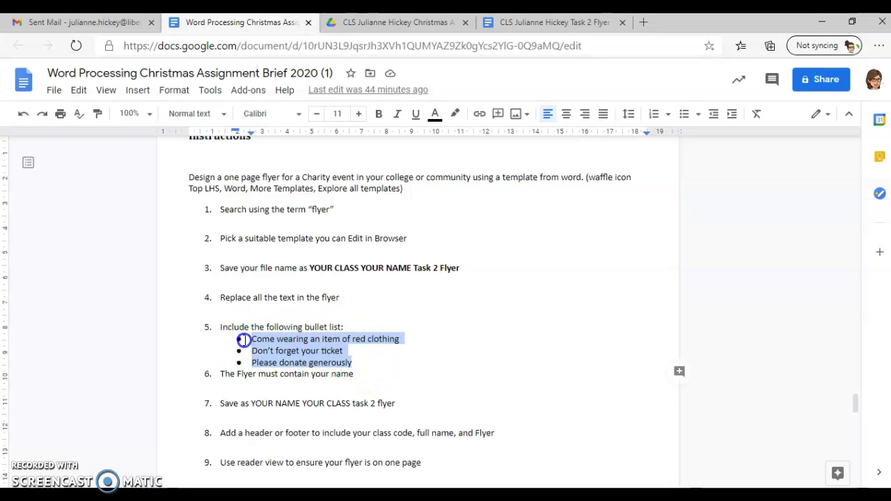
right_click(267, 344)
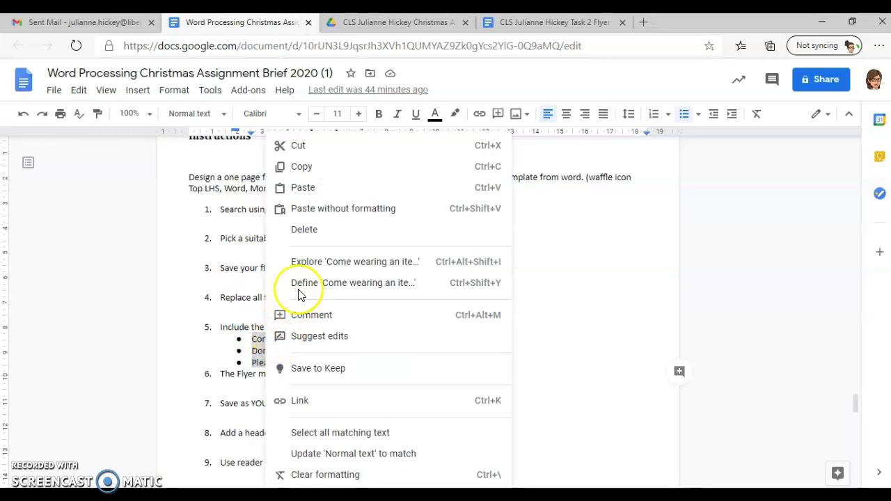
left_click(300, 166)
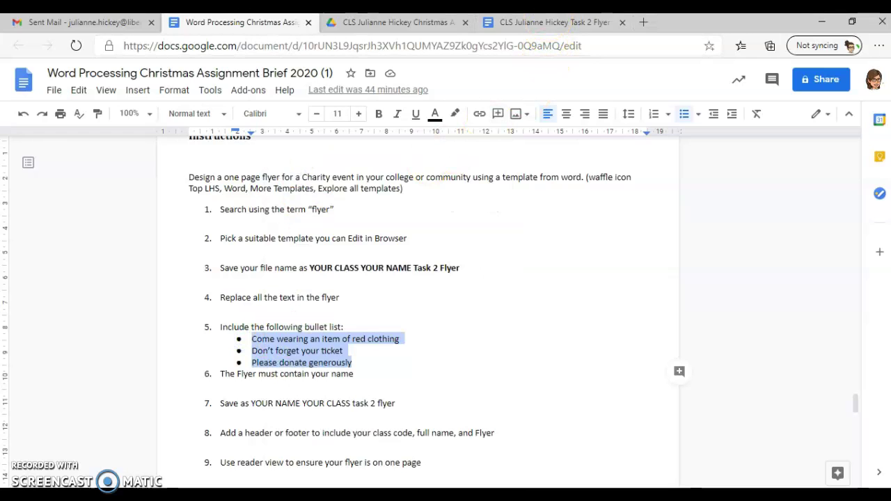
Paste the three bullets over the date line under the Project Name heading
left_click(545, 23)
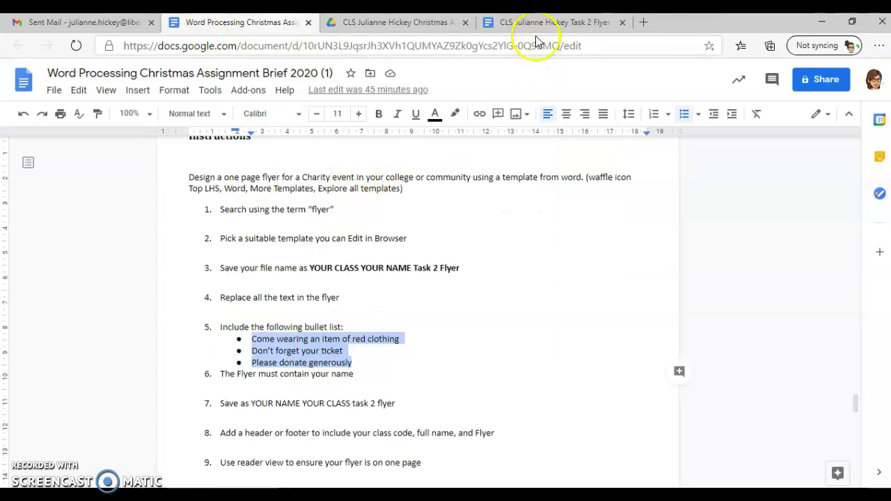
left_click(533, 22)
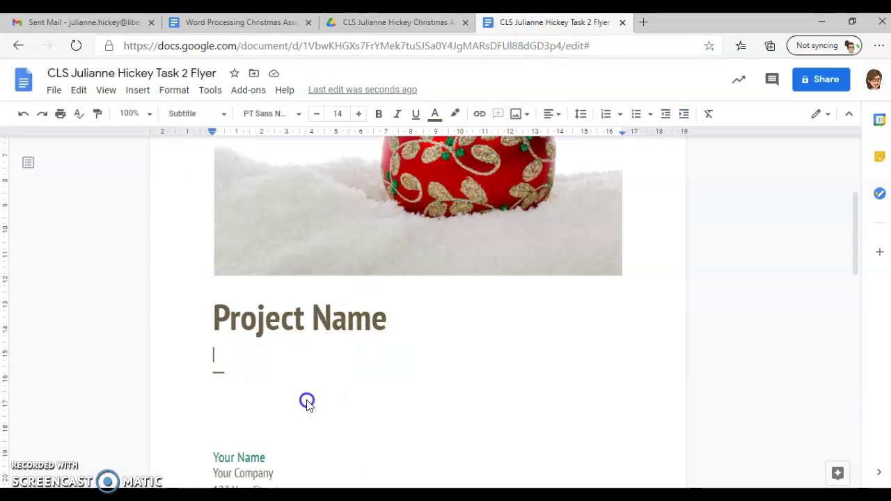
key("ctrl+v")
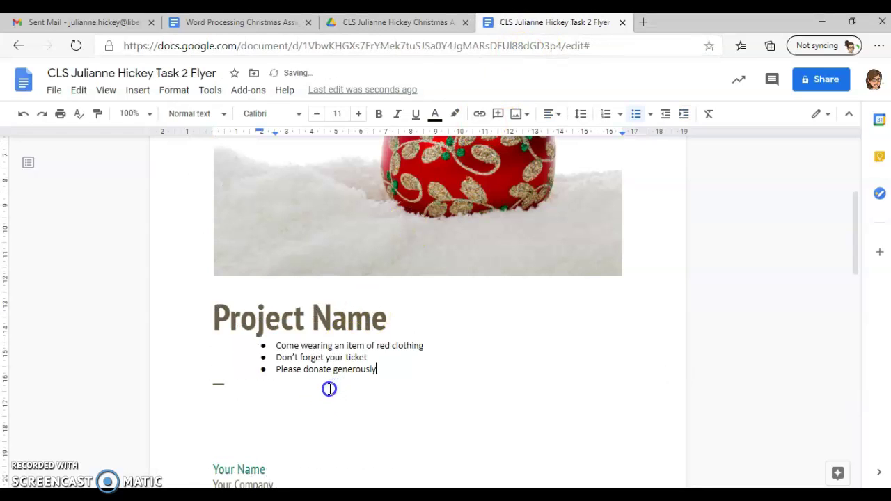
left_click_drag(394, 318, 199, 318)
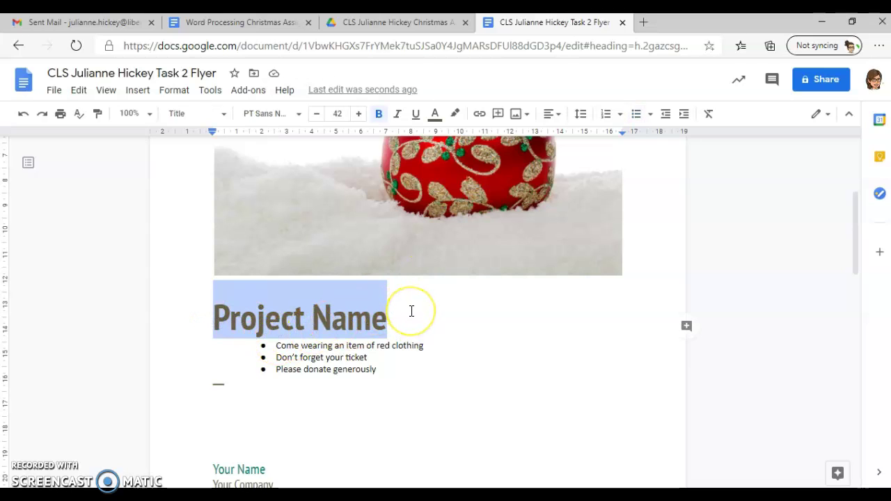
Retitle the flyer 'Christmas Charity Ball', checking the brief for requirements
type("Chr")
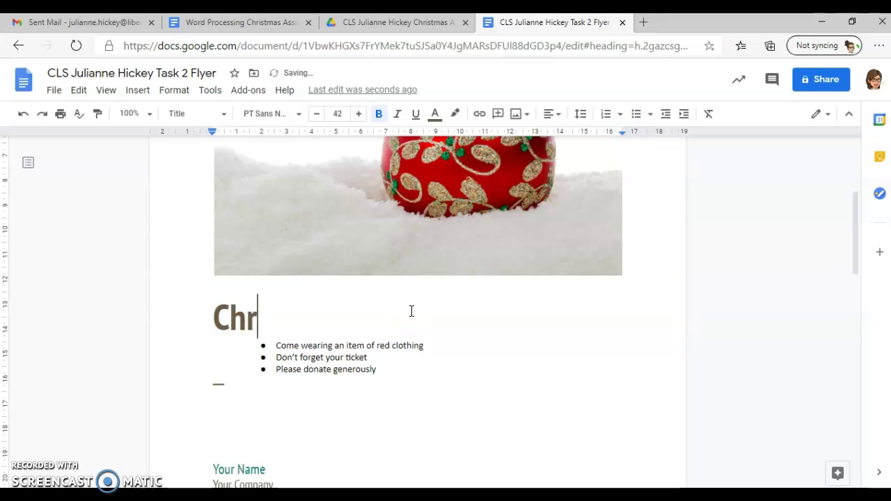
type("istmas Charity Ball")
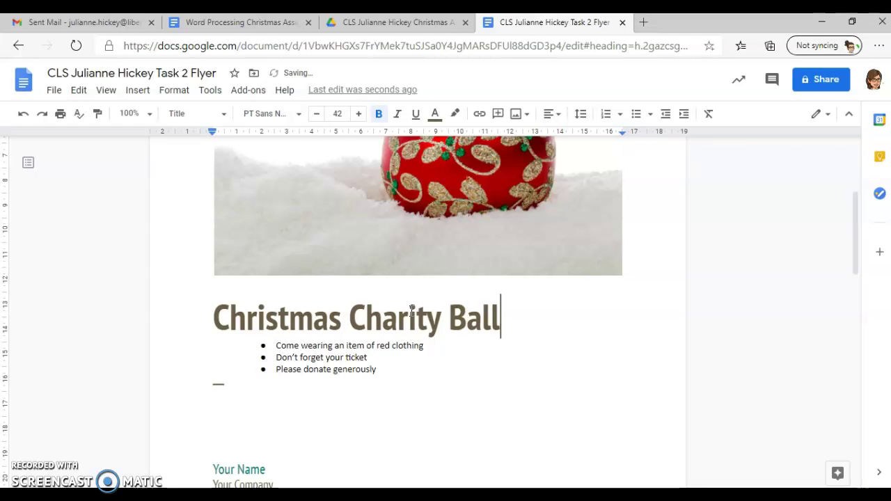
left_click(230, 22)
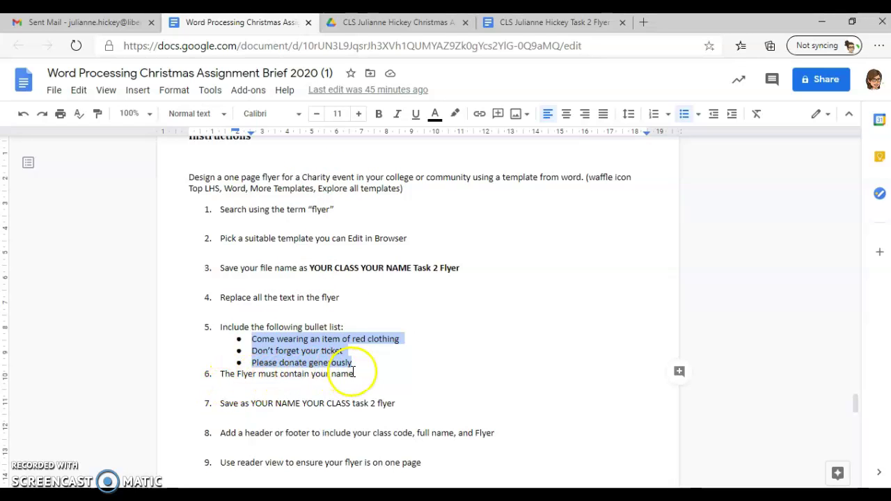
left_click(534, 23)
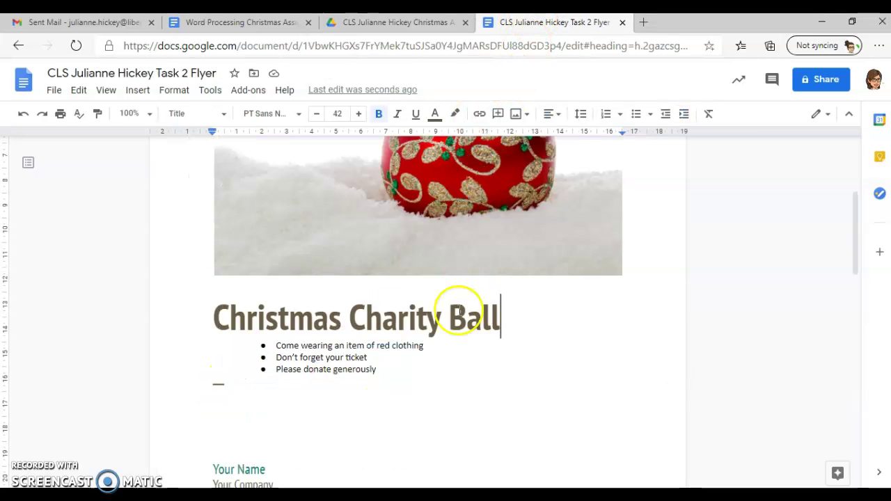
Replace 'Your Name' with an ask-the-student enquiry line for more information or tickets, and delete the address lines
scroll(355, 426, "down", 2)
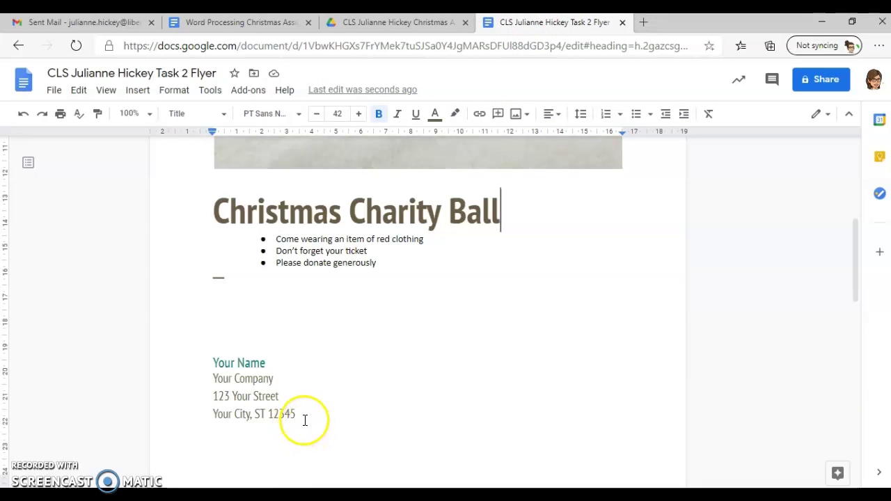
left_click_drag(265, 363, 214, 362)
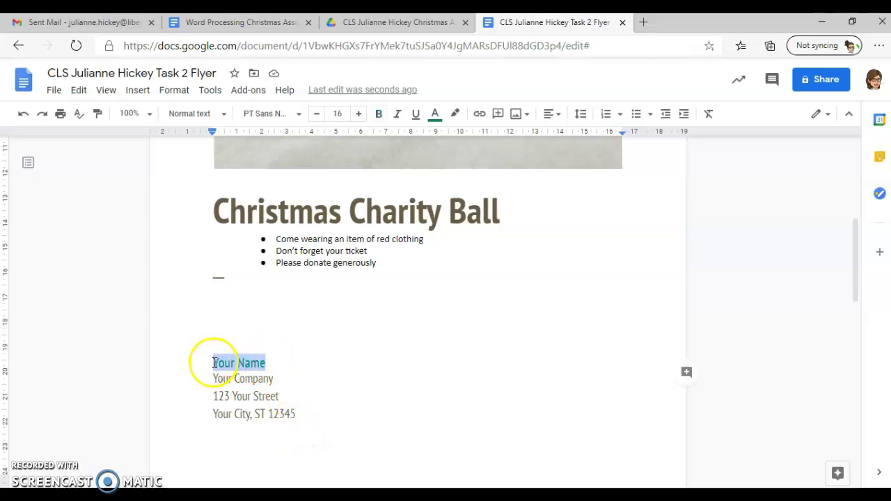
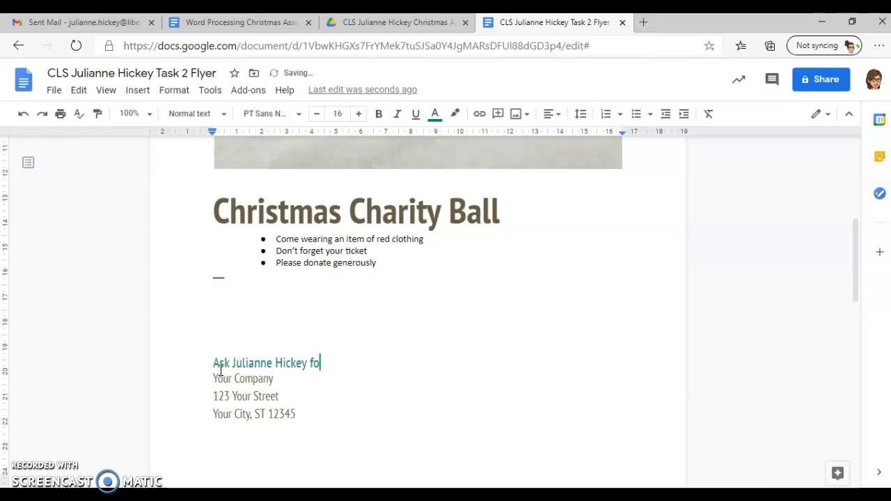
scroll(220, 370, "down", 2)
type("r more information or to b")
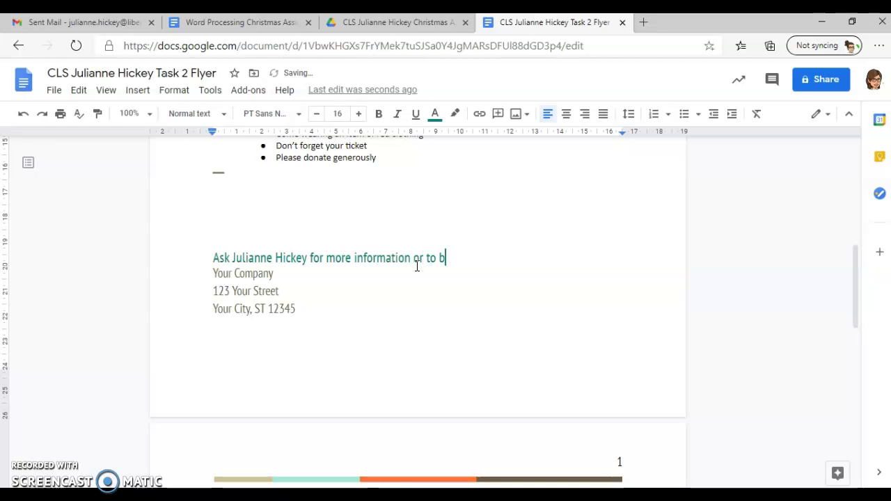
type("uy tickets")
left_click_drag(309, 308, 206, 279)
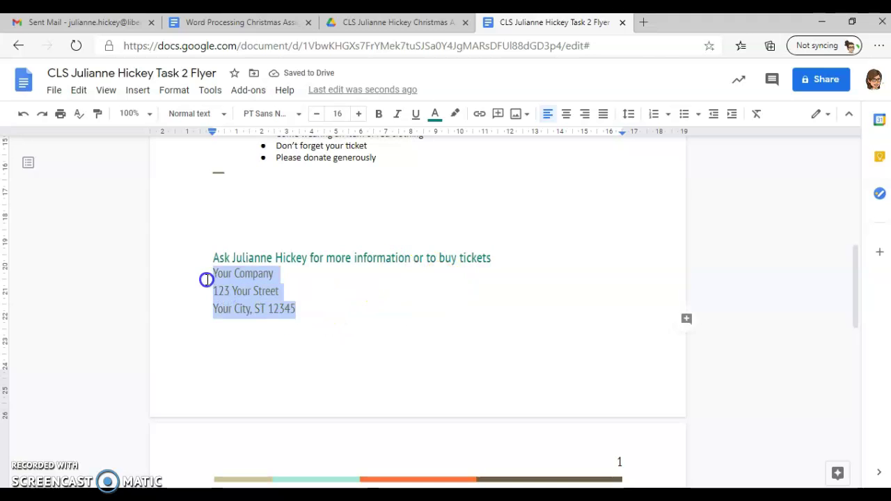
key("BackSpace")
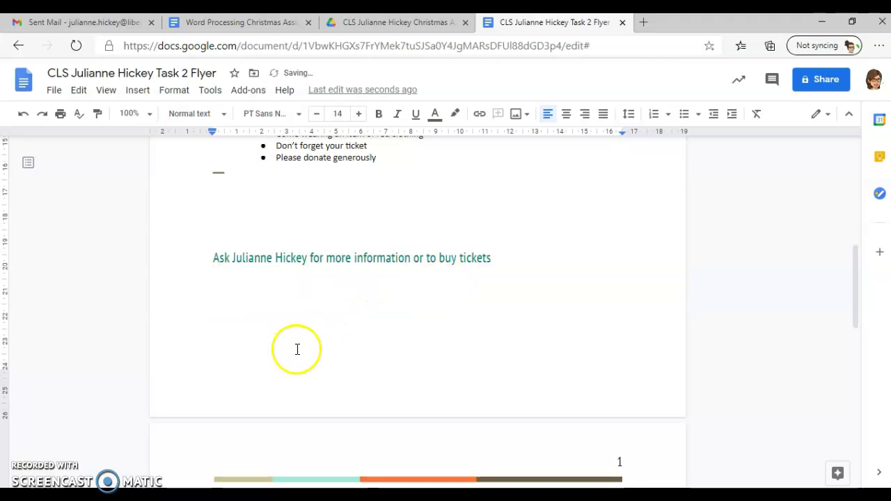
Centre the Christmas Charity Ball title
scroll(300, 362, "down", 3)
scroll(301, 373, "up", 1)
scroll(303, 372, "up", 7)
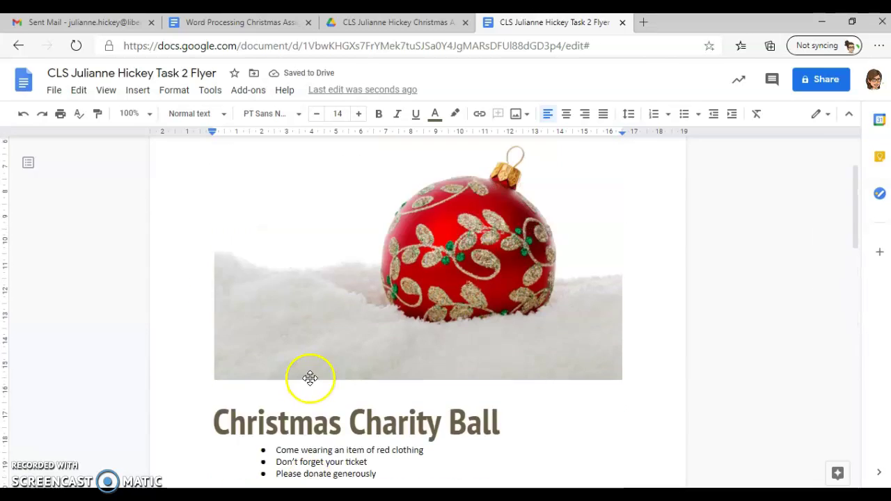
scroll(310, 376, "down", 2)
scroll(310, 378, "down", 5)
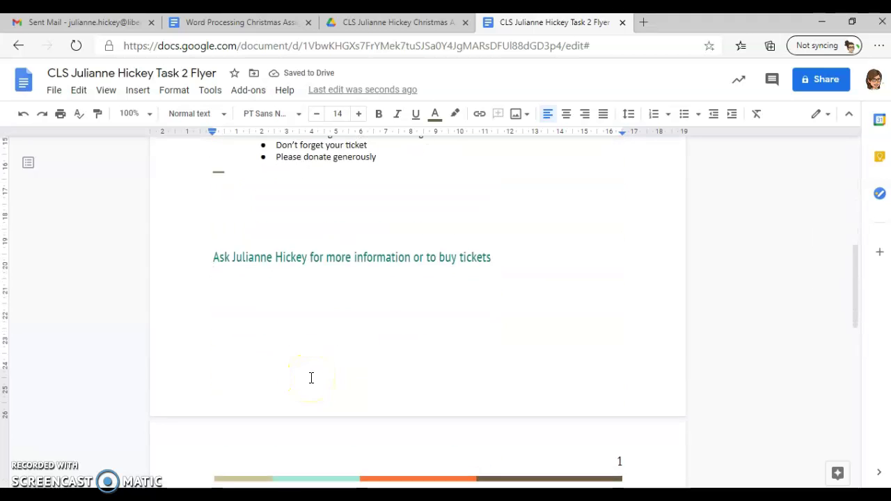
scroll(311, 380, "up", 3)
scroll(311, 380, "up", 3)
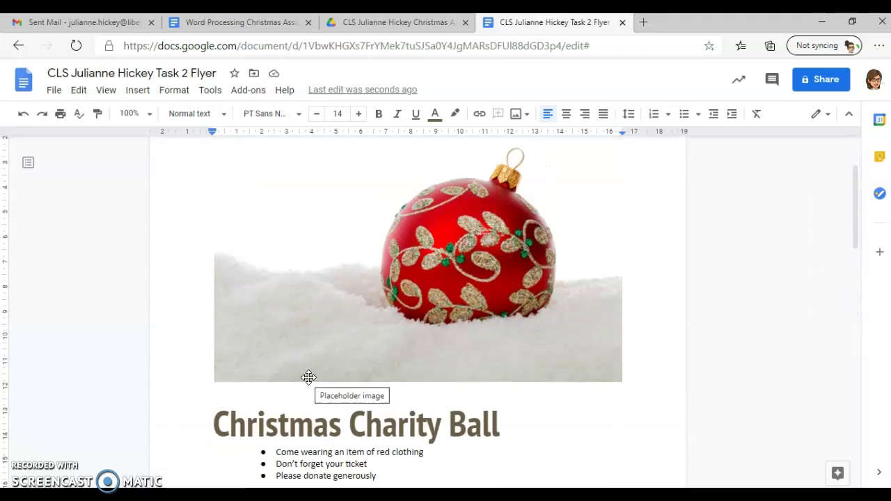
left_click(320, 436)
left_click(291, 421)
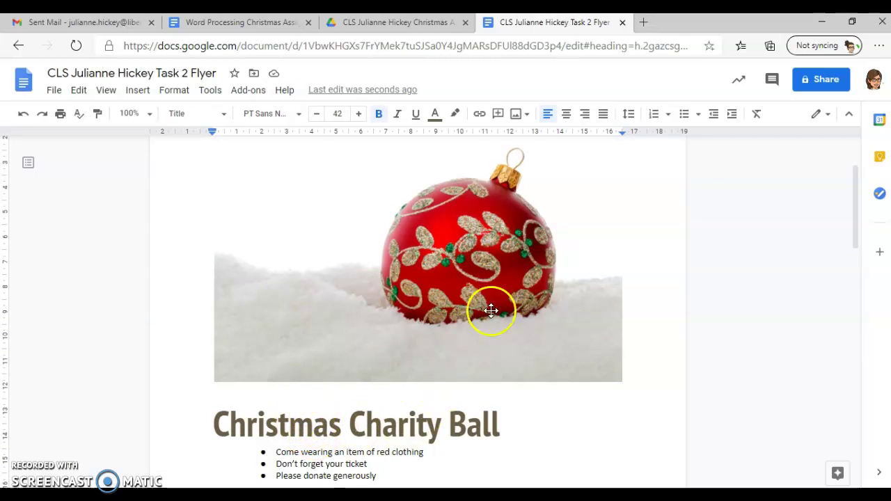
left_click(568, 114)
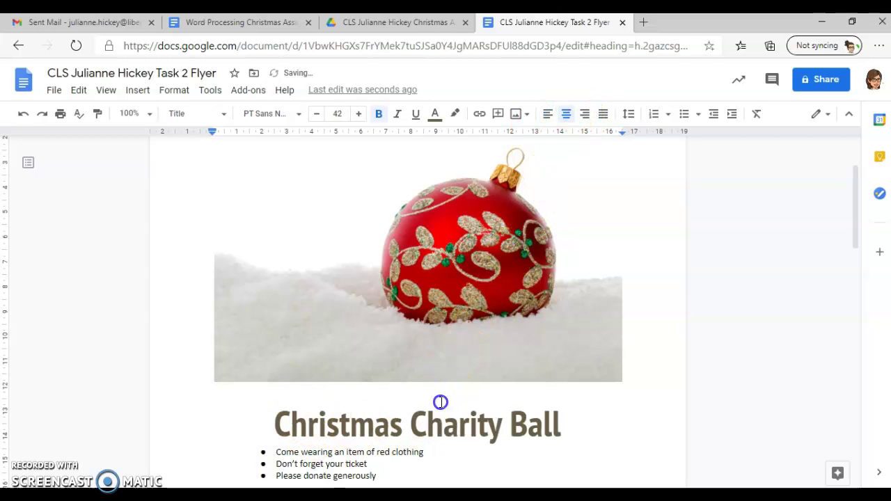
Enlarge the three bullet lines to size 15 and centre them
scroll(435, 402, "down", 3)
left_click_drag(385, 372, 253, 348)
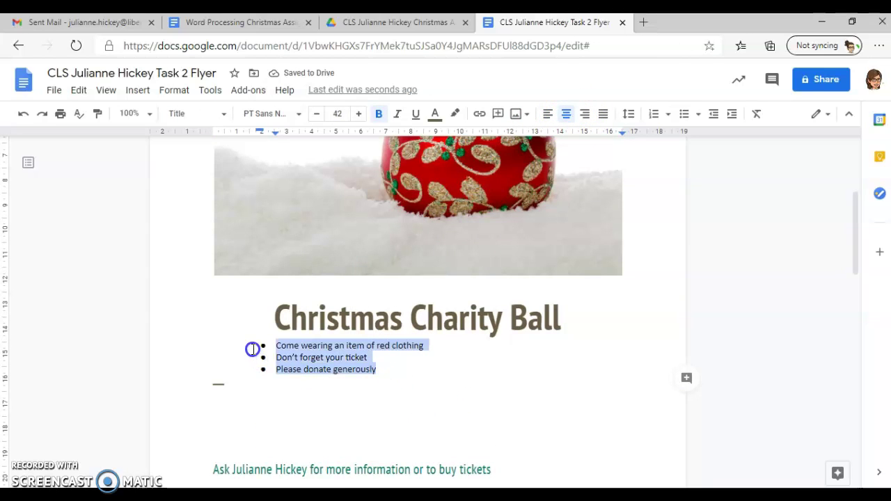
left_click(357, 116)
left_click(358, 117)
left_click(358, 117)
left_click(359, 119)
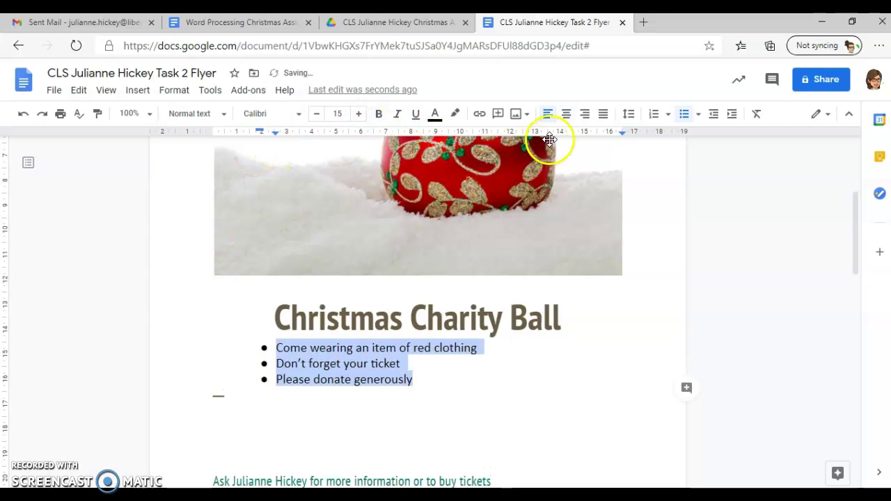
left_click(565, 114)
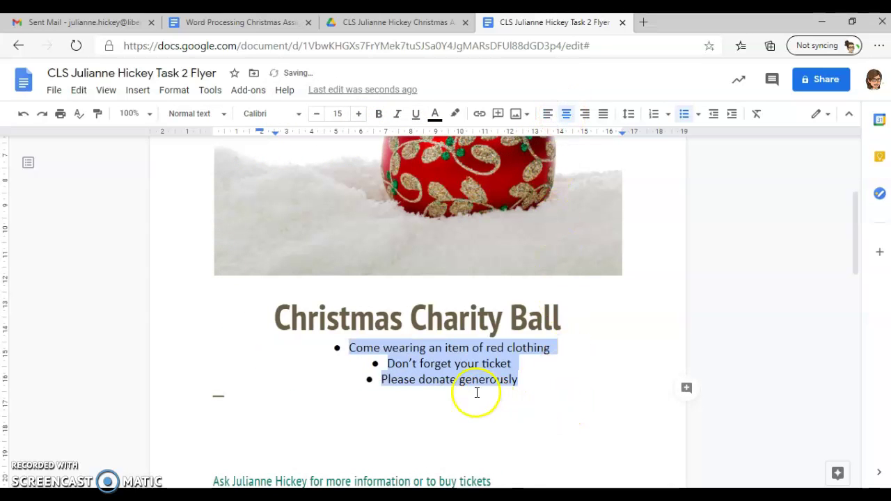
left_click(536, 376)
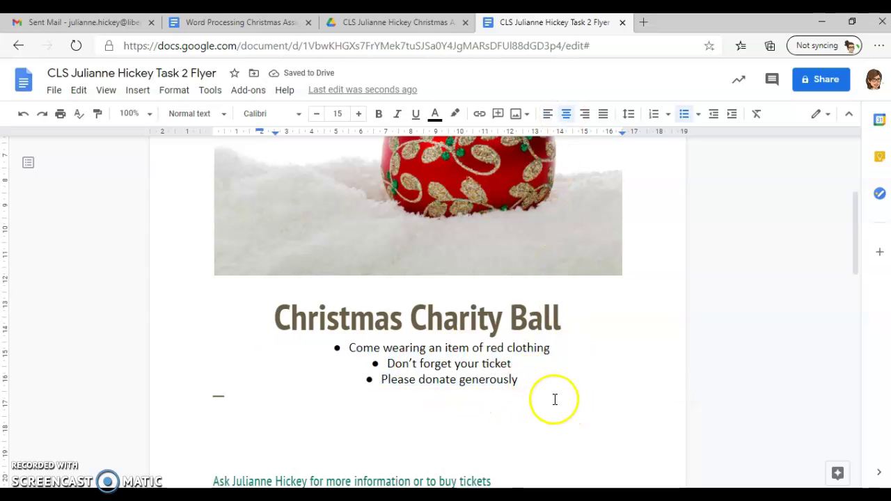
Centre the ticket-enquiry line
scroll(348, 386, "down", 2)
left_click(504, 375)
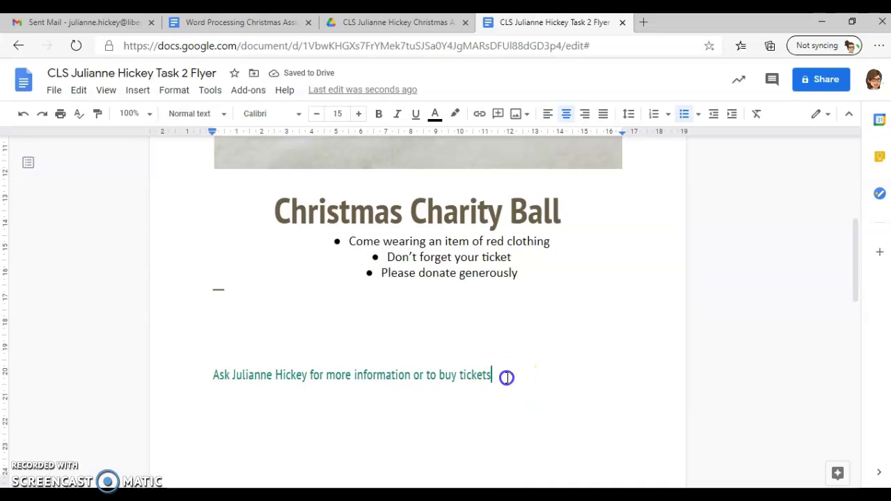
left_click(566, 115)
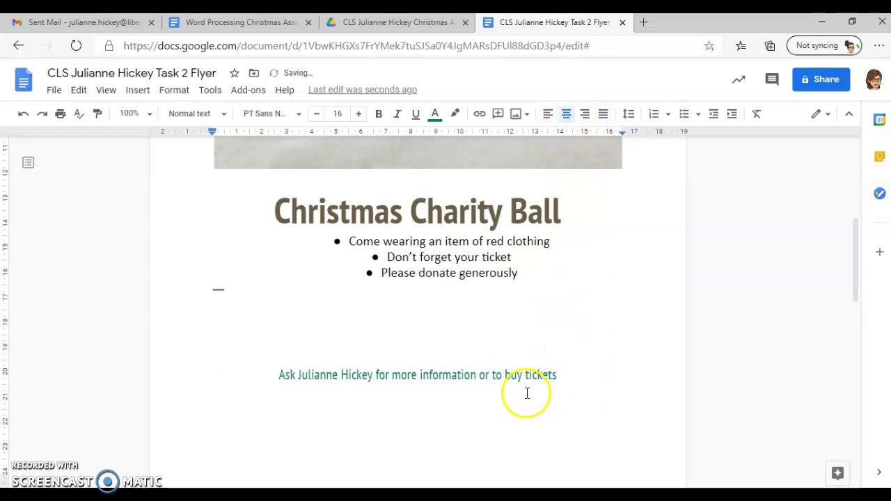
scroll(526, 390, "down", 5)
scroll(577, 312, "up", 2)
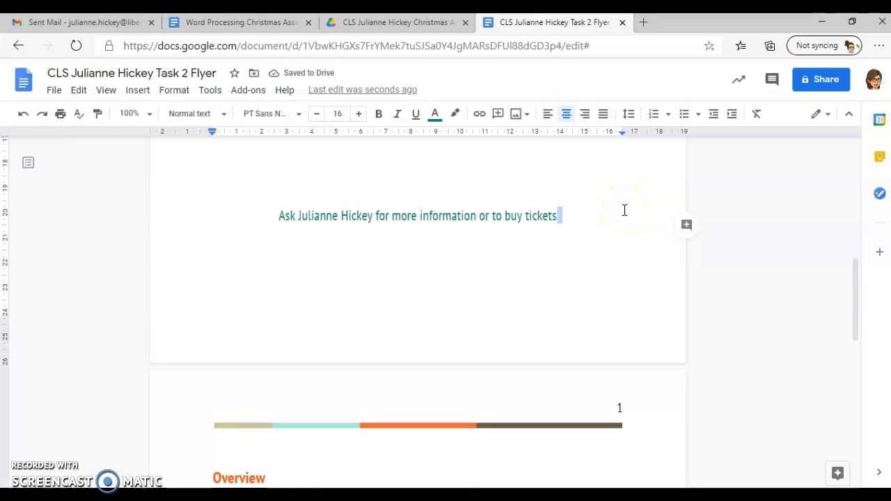
Delete the leftover template pages, review the flyer from the top, then return to the brief
key("ctrl+shift+End")
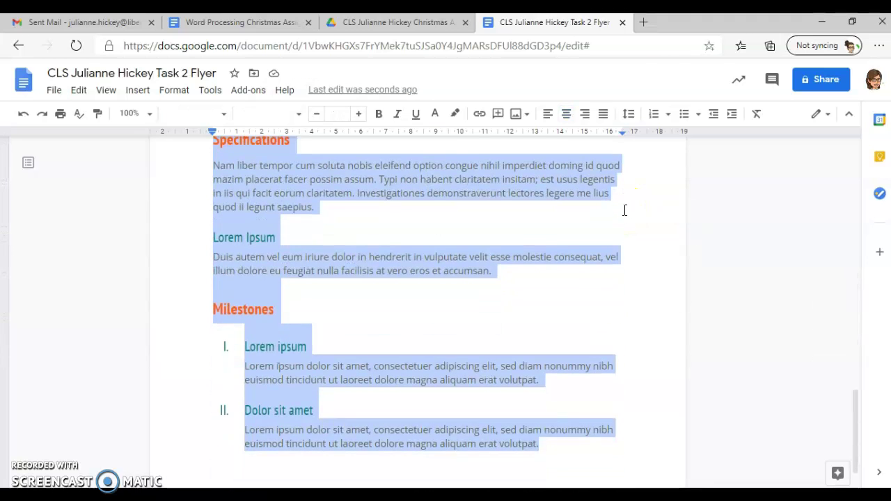
key("Delete")
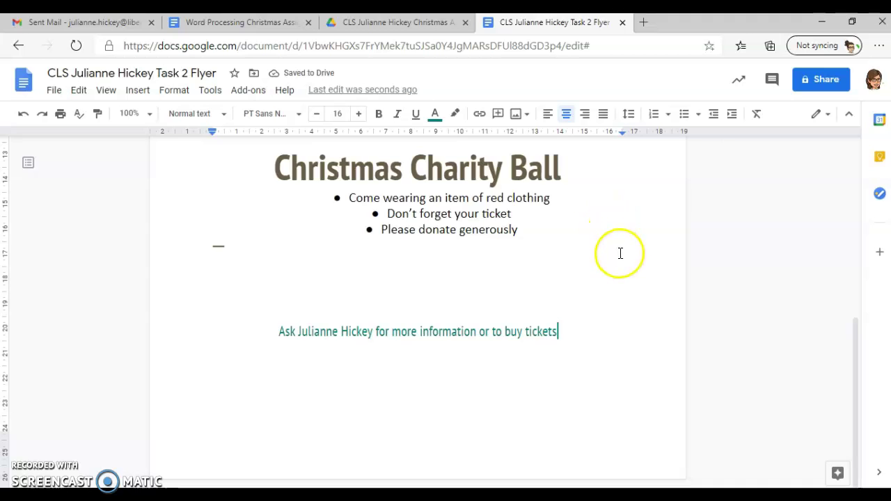
key("ctrl+Home")
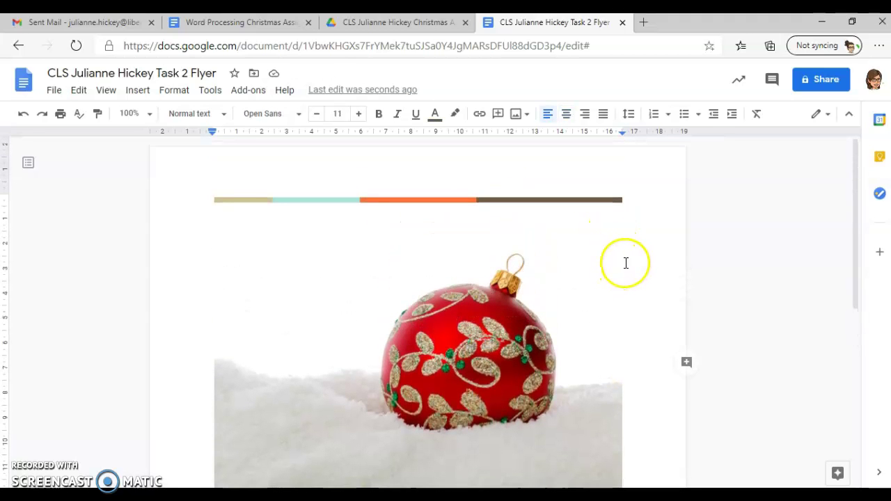
scroll(647, 254, "down", 2)
scroll(641, 250, "down", 4)
scroll(640, 248, "up", 3)
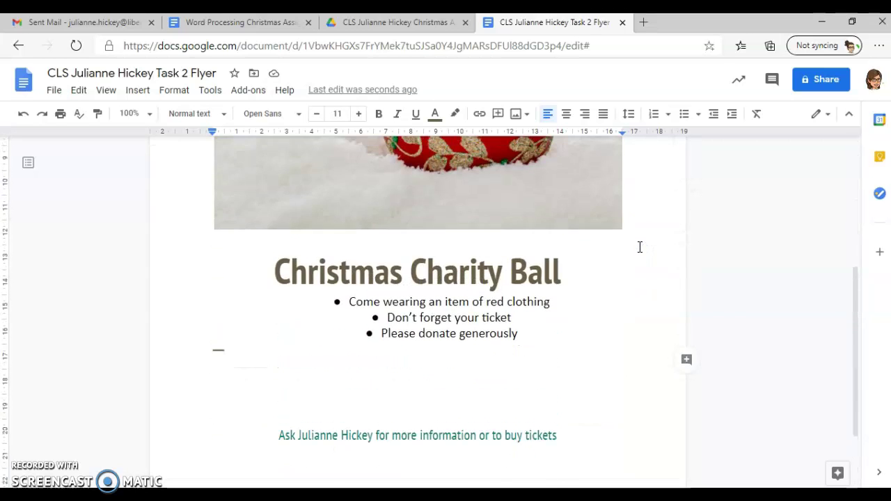
left_click(206, 25)
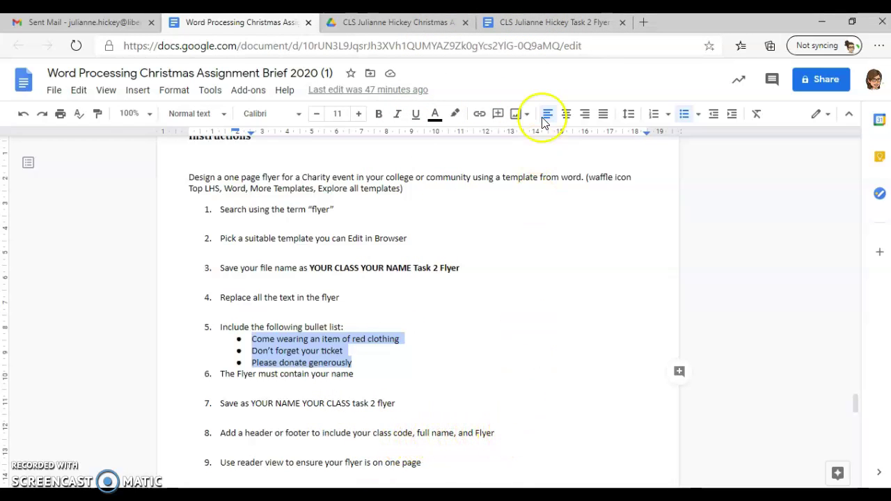
Add a first-page header to the flyer reading 'Flyer' on the left and the student's name plus CLS on the right
left_click(539, 22)
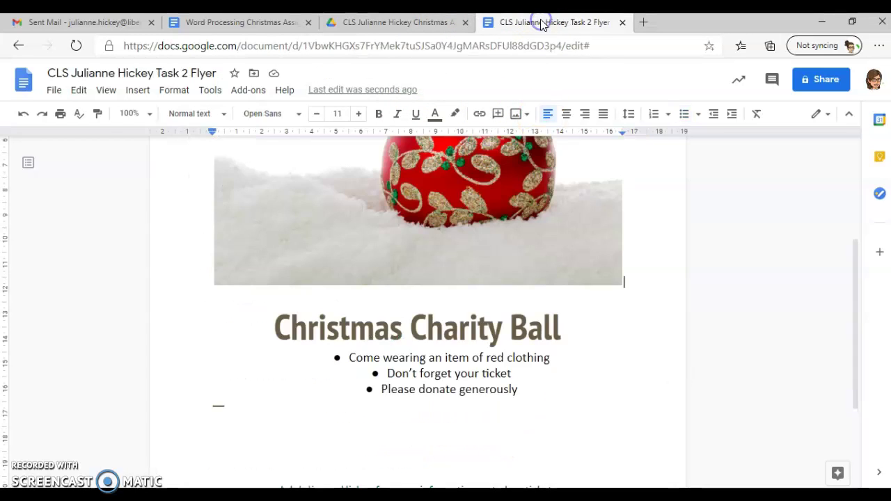
left_click(135, 93)
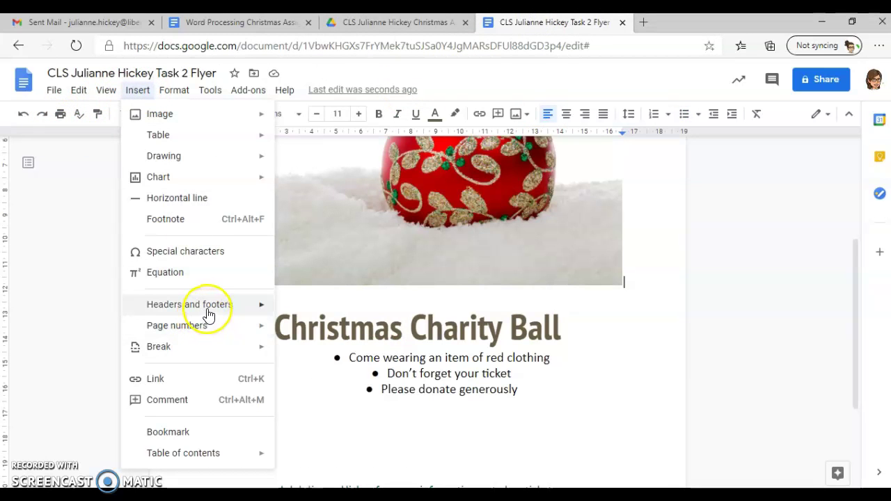
mouse_move(254, 309)
left_click(314, 309)
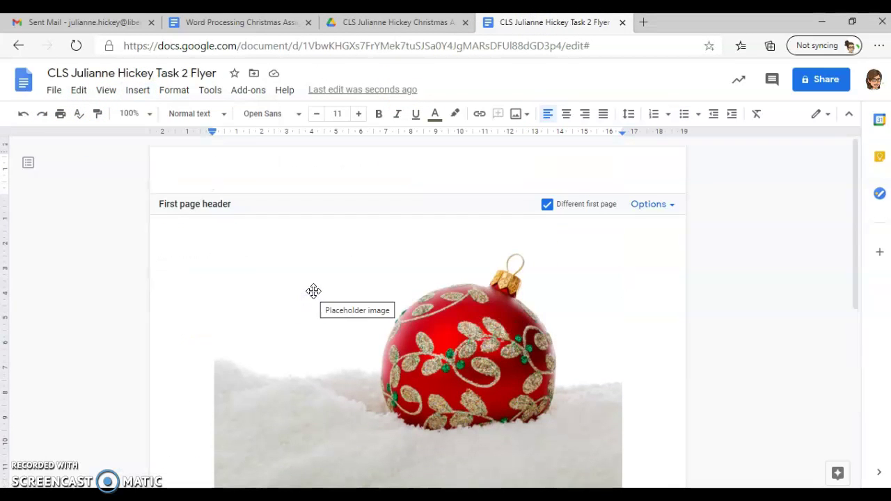
key("Tab")
key("Tab")
key("Tab")
key("Tab")
key("Tab")
key("Tab")
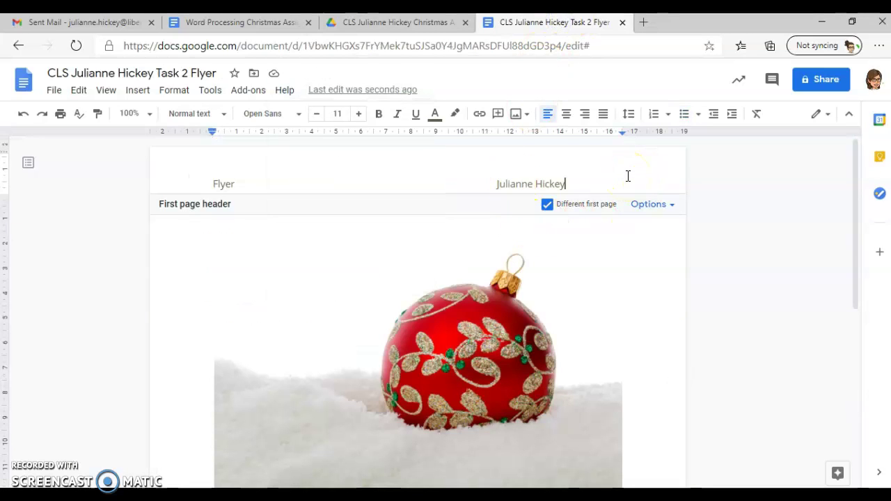
left_click(590, 181)
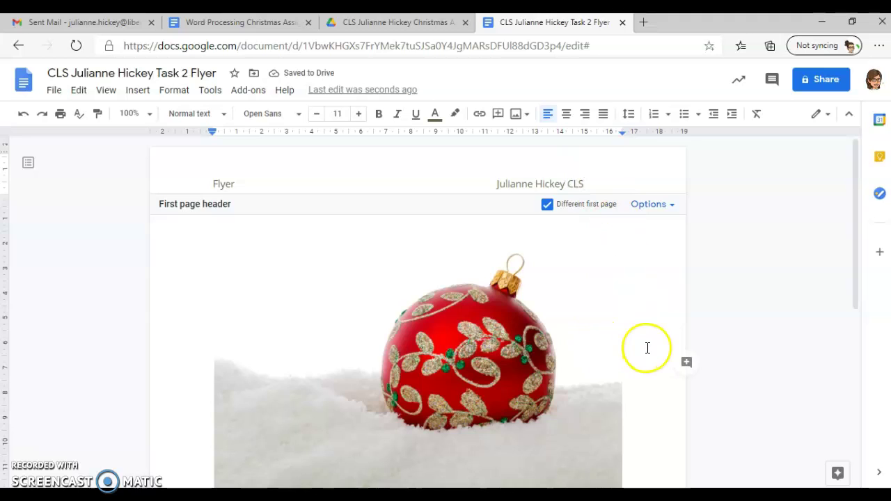
scroll(647, 348, "down", 6)
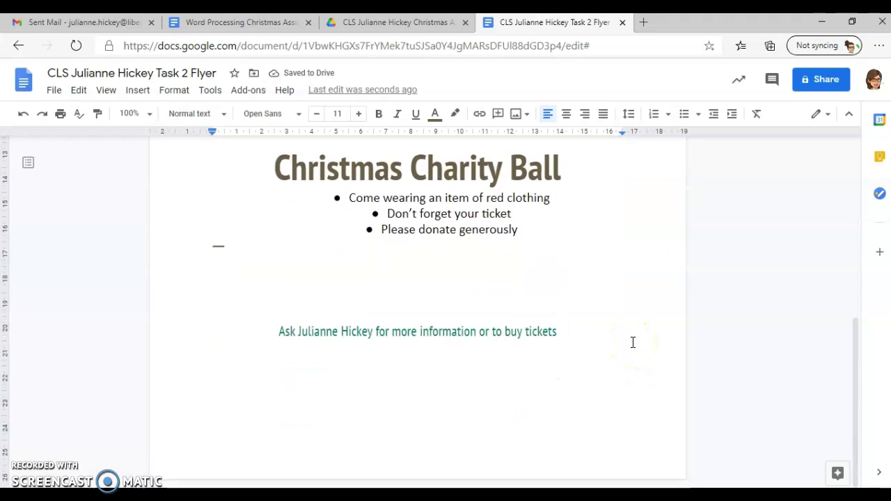
scroll(633, 342, "up", 5)
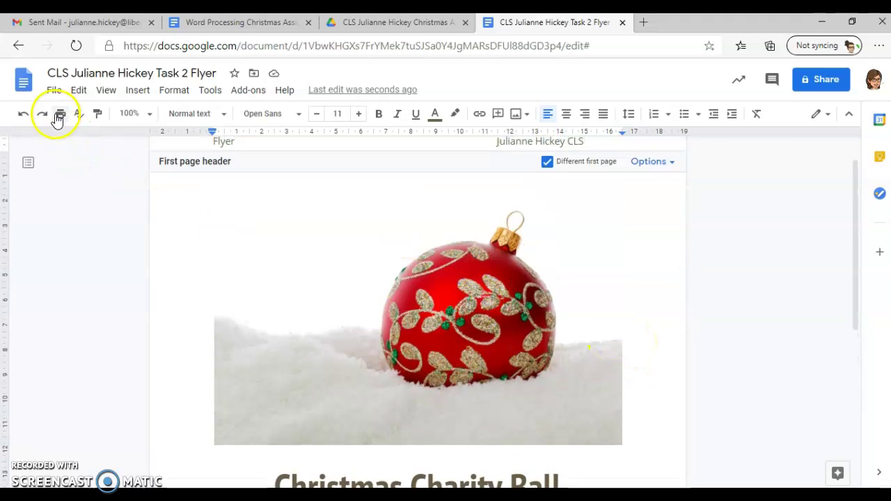
Export the flyer as a PDF to Downloads without the ' - Google Docs' suffix, overwriting the old Task 2 Flyer PDF
left_click(60, 115)
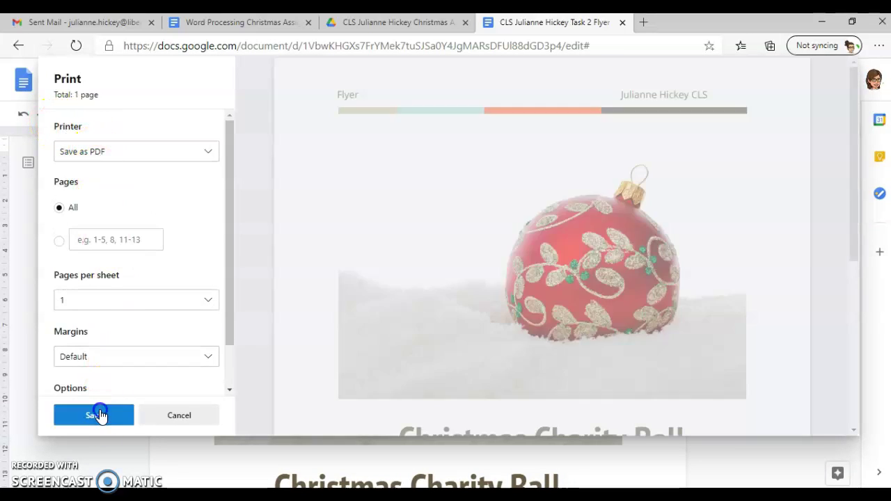
left_click(100, 415)
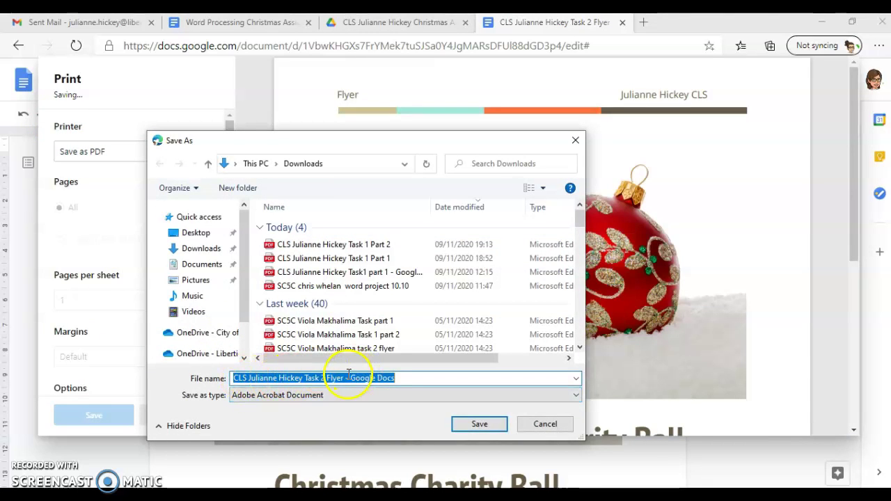
left_click_drag(346, 378, 371, 376)
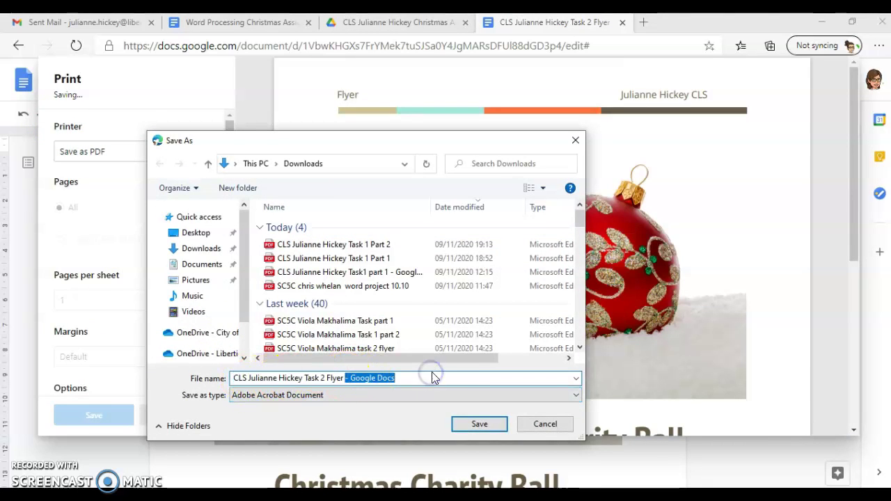
key("BackSpace")
left_click(480, 424)
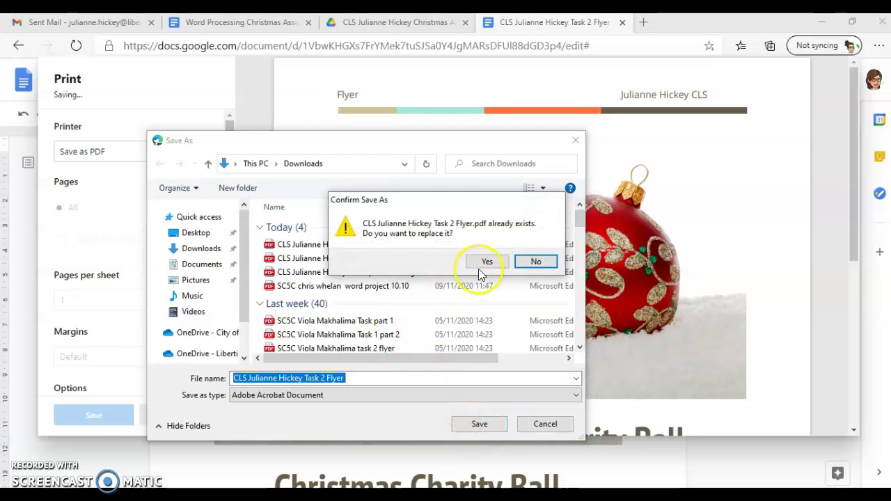
left_click(485, 263)
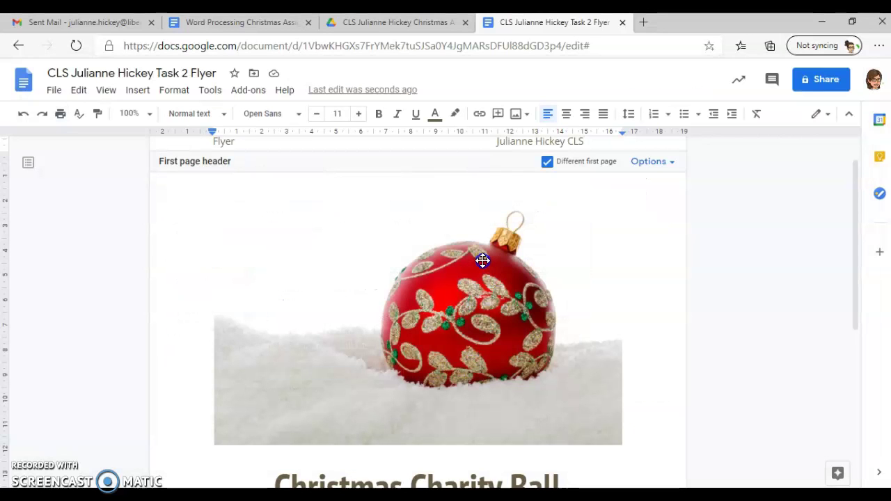
Upload Task 2 Flyer.pdf from Downloads into the Christmas Assignment Drive folder
left_click(381, 22)
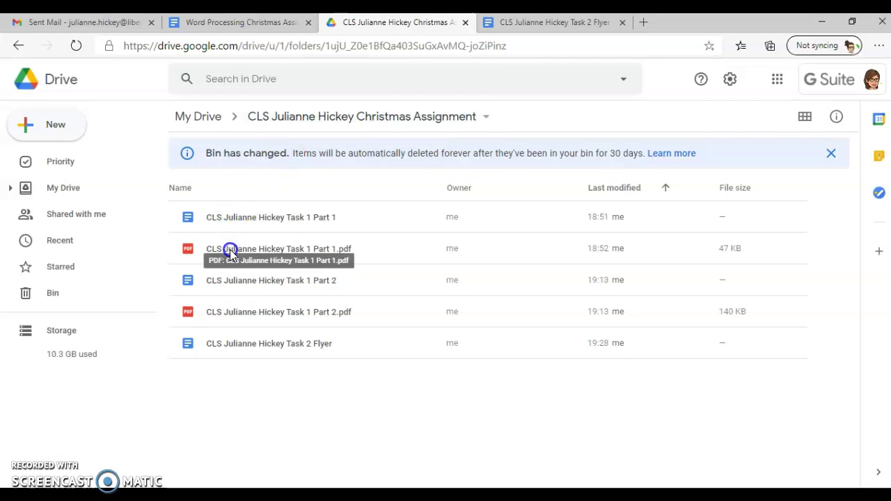
left_click(27, 124)
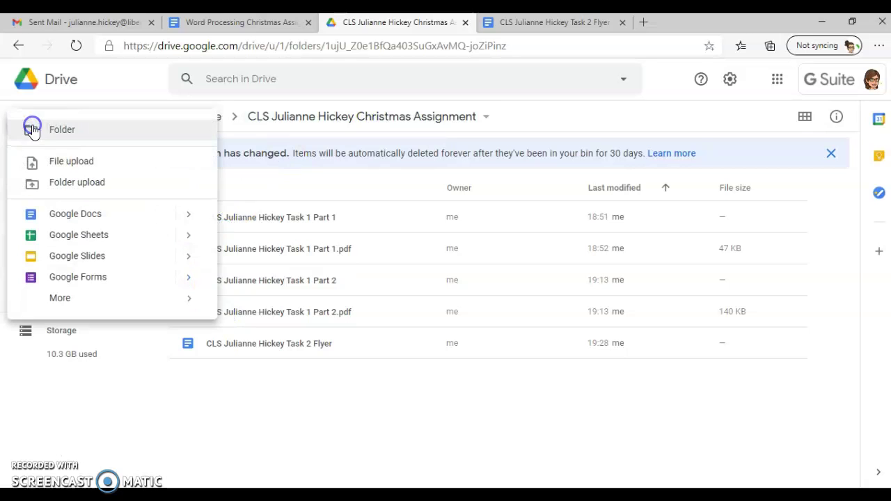
left_click(77, 164)
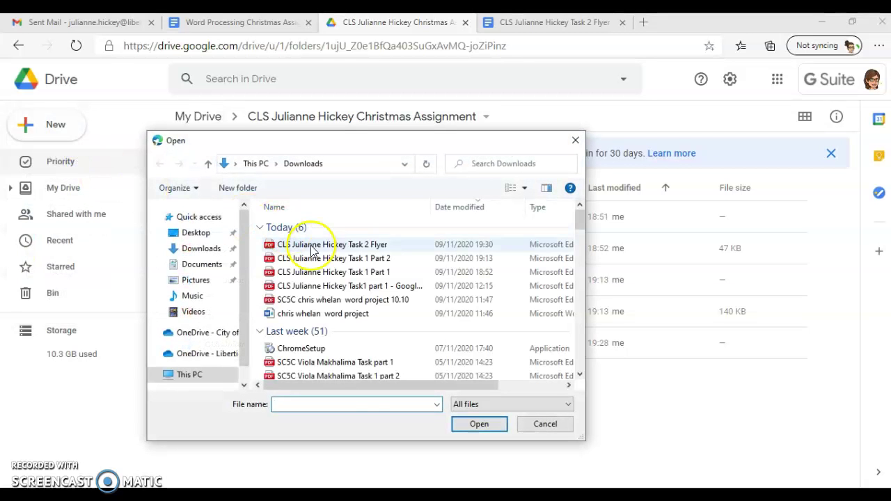
left_click(317, 247)
left_click(478, 425)
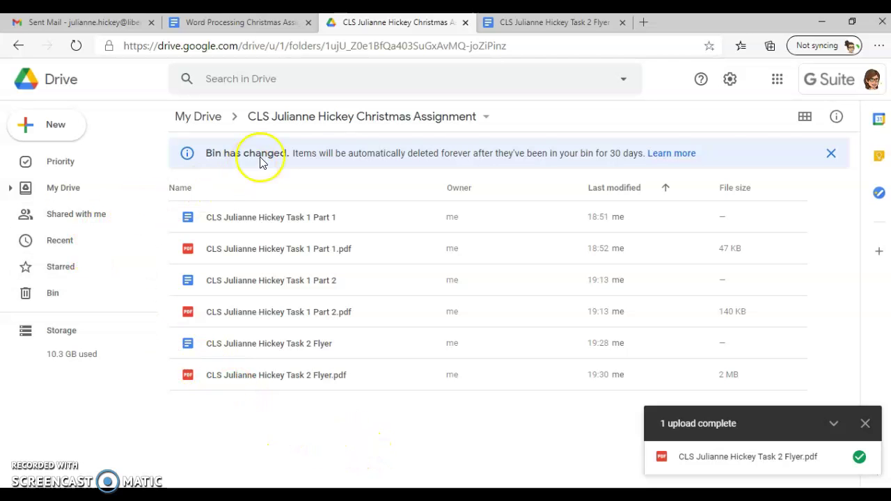
Share the Christmas Assignment folder with the college e-mail account, then go back to the assignment brief
left_click(489, 118)
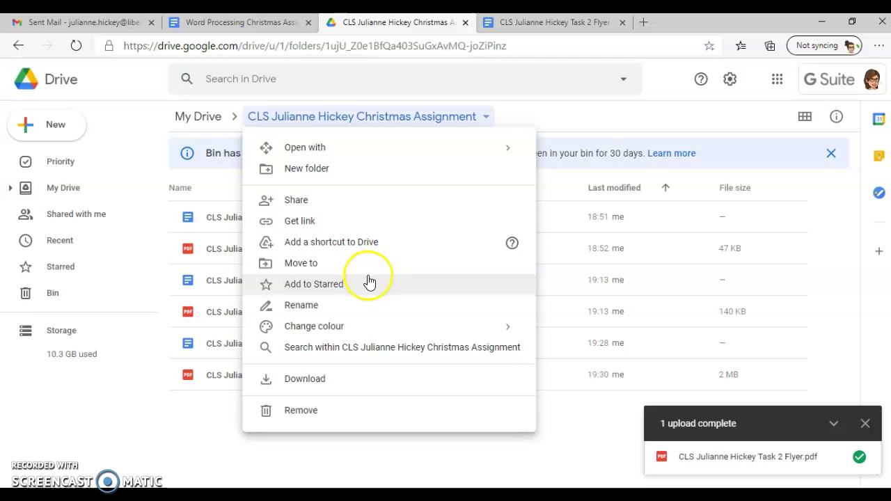
left_click(332, 201)
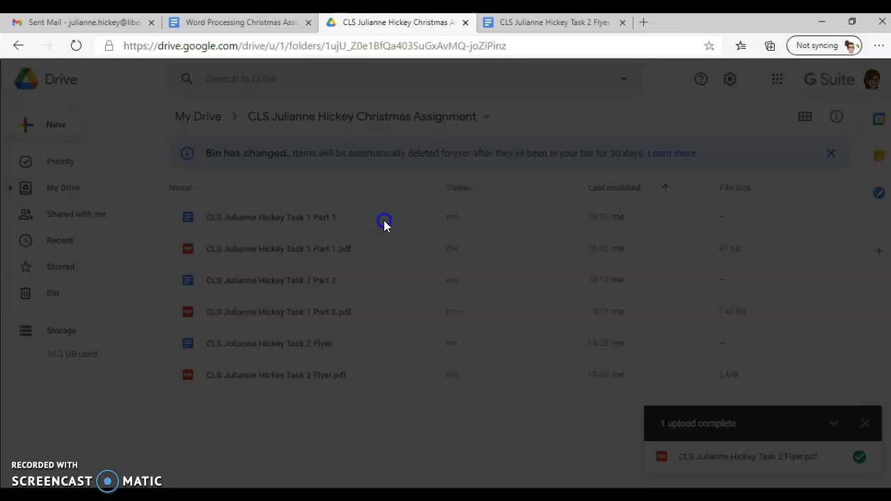
left_click(384, 219)
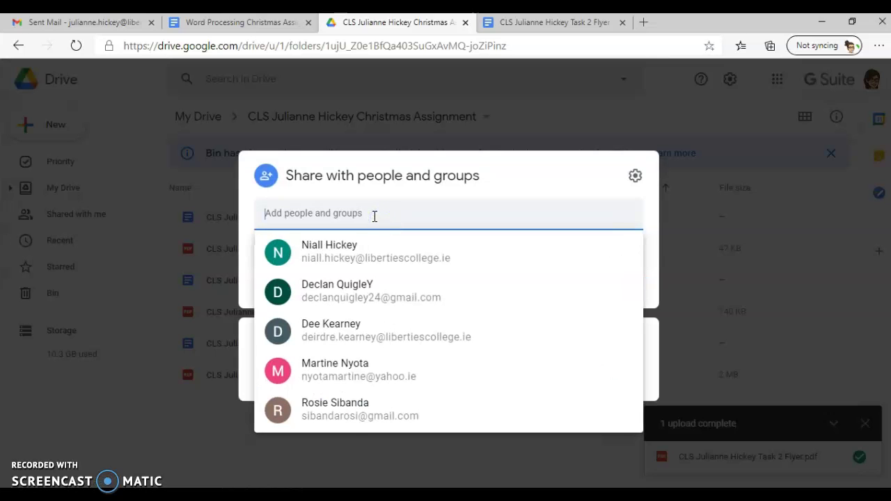
left_click(381, 203)
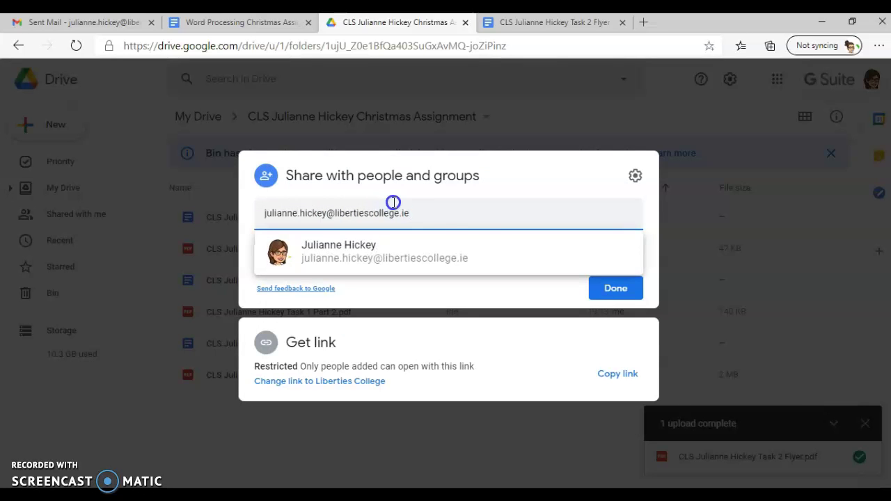
left_click(489, 260)
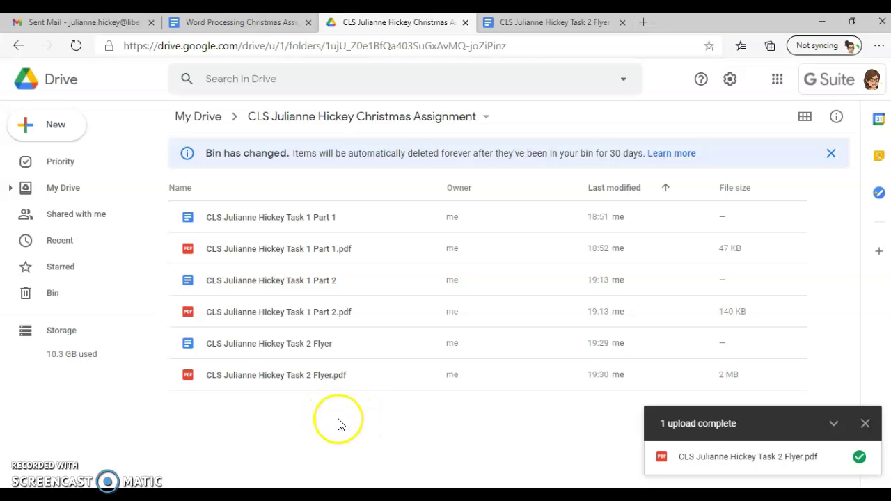
left_click(234, 22)
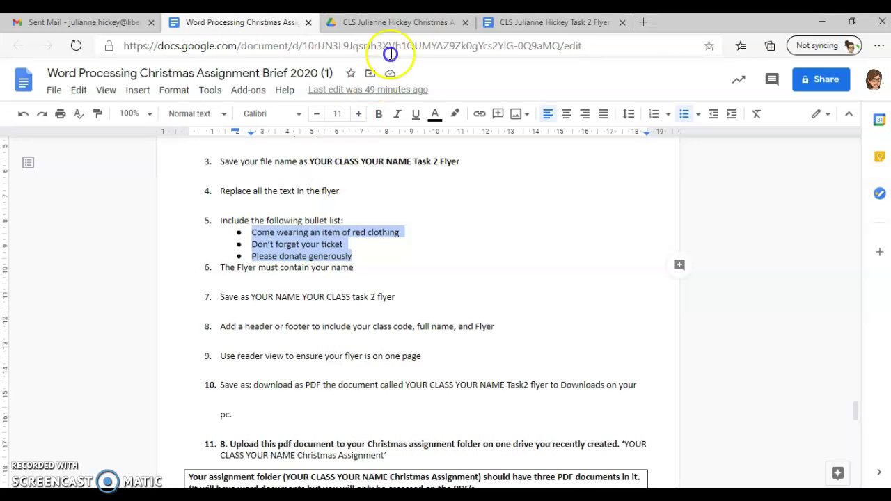